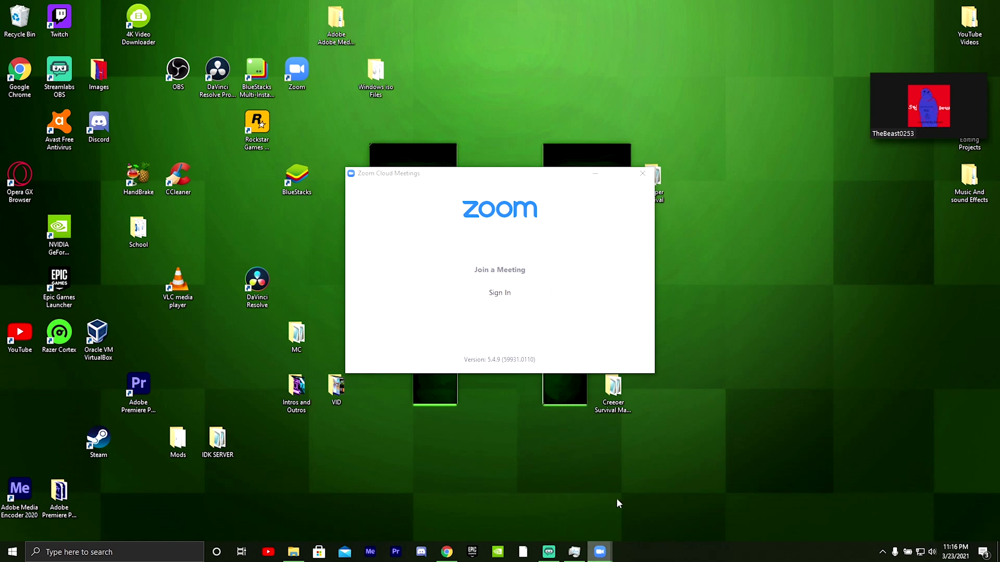
# - Expand the floating Zoom meeting thumbnail to the full meeting window and switch the camera on and off again
pyautogui.click(974, 127)
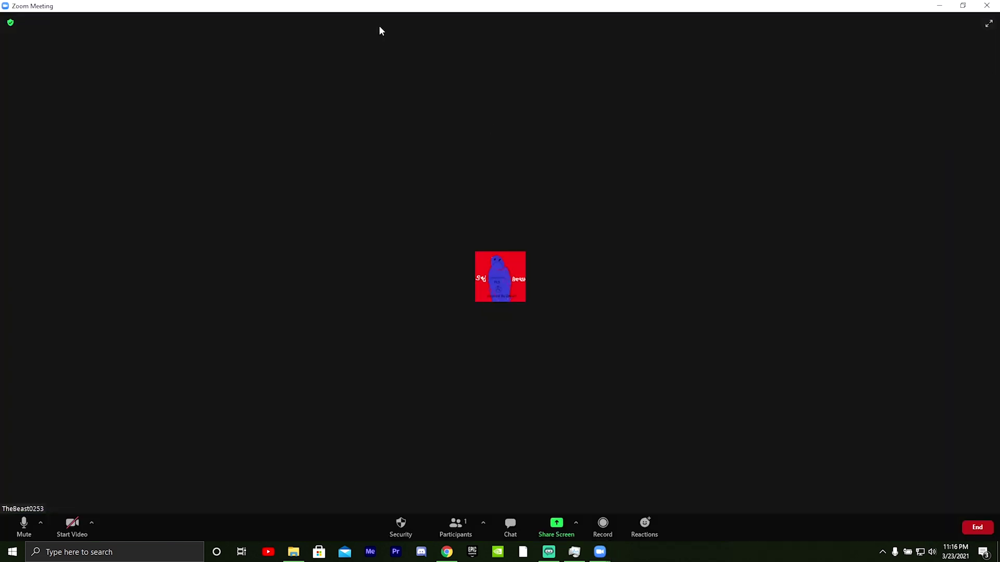
pyautogui.moveTo(475, 6); pyautogui.dragTo(188, 3)
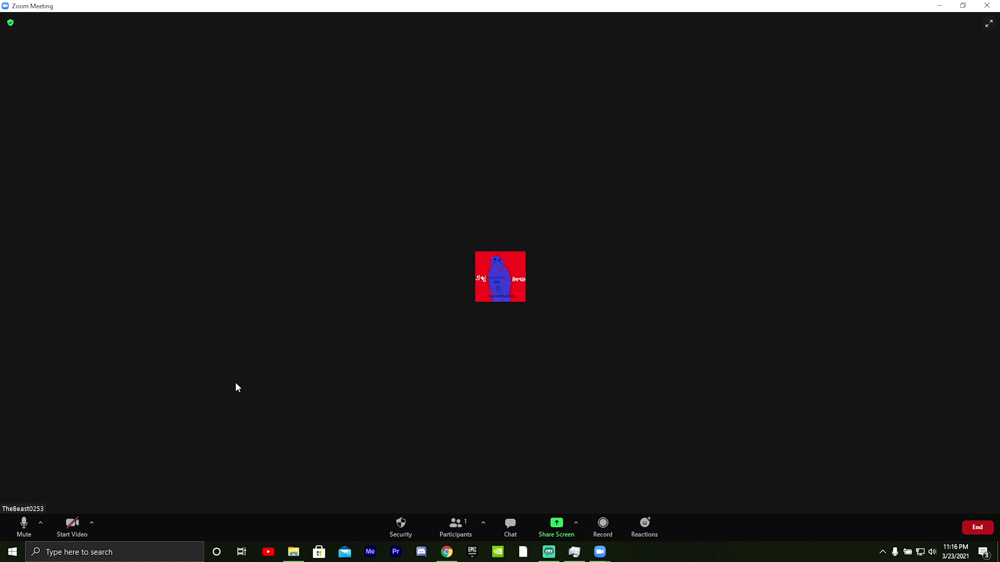
pyautogui.click(72, 527)
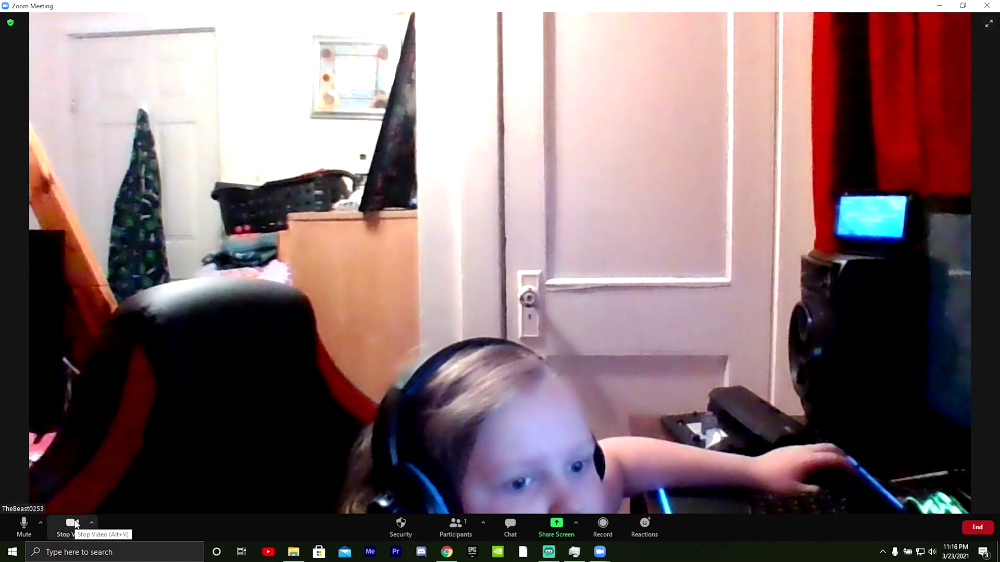
pyautogui.click(72, 533)
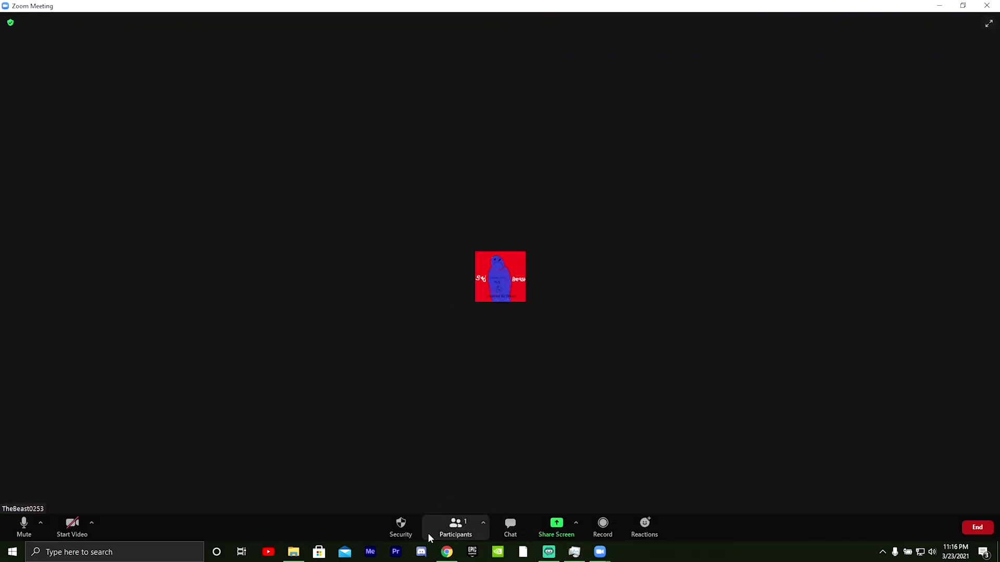
# - Mute and unmute the meeting audio, and select Microphone Array (Realtek(R) Audio) as the microphone
pyautogui.click(26, 530)
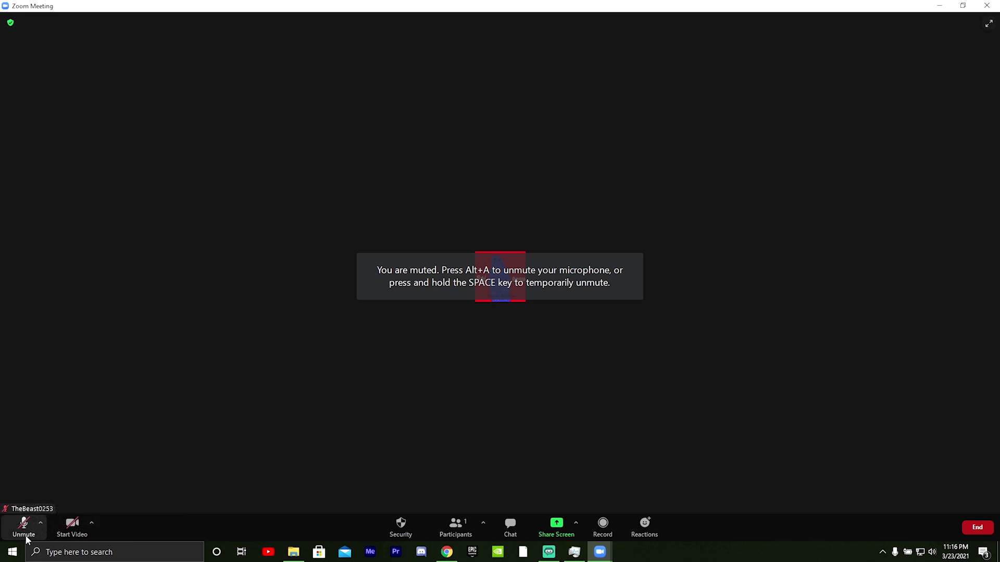
pyautogui.click(23, 534)
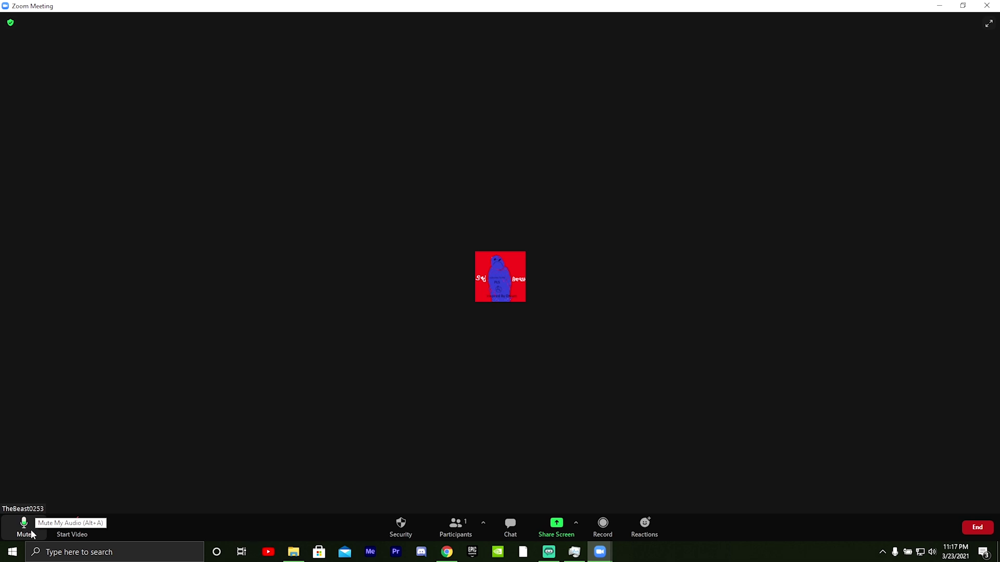
pyautogui.click(41, 524)
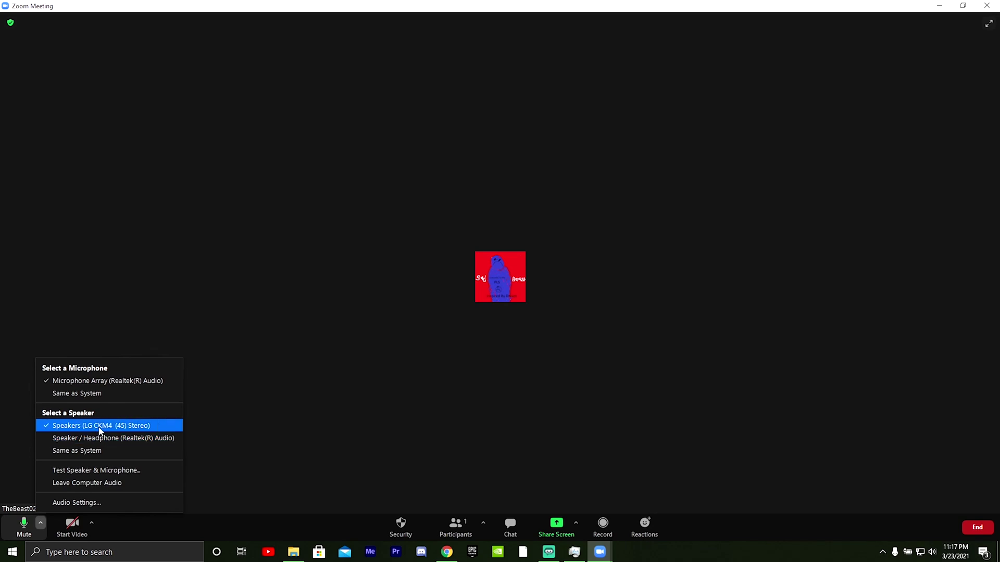
pyautogui.click(123, 382)
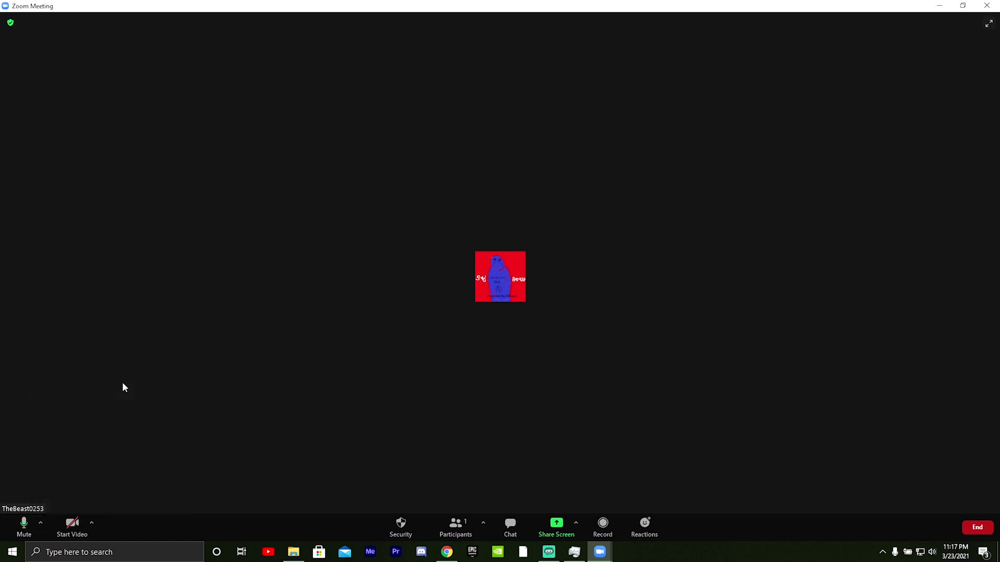
# - Open Zoom's audio settings, keep Microphone Array (Realtek(R) Audio) as the input device and raise the microphone volume slightly
pyautogui.click(41, 524)
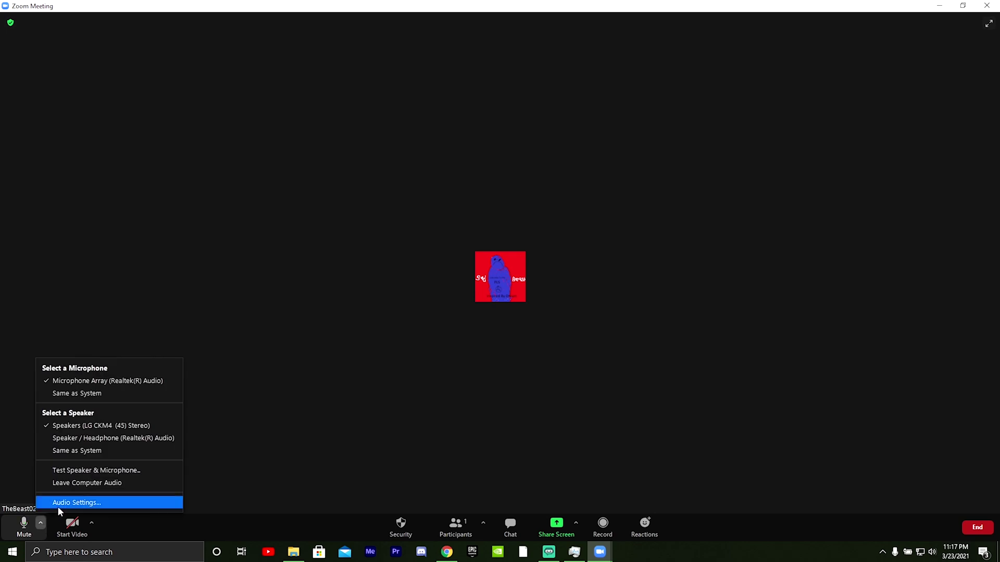
pyautogui.click(57, 505)
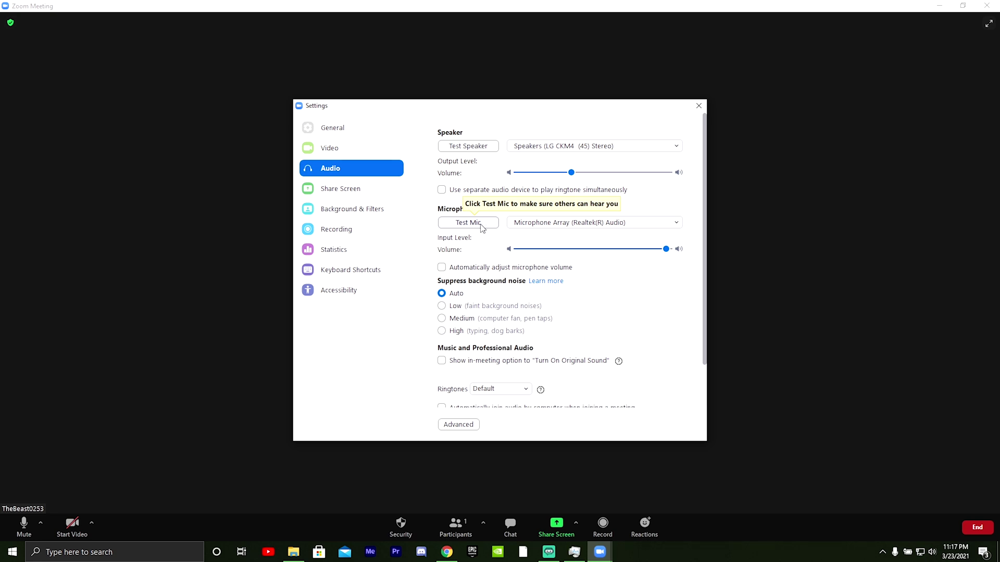
pyautogui.click(542, 224)
pyautogui.click(542, 231)
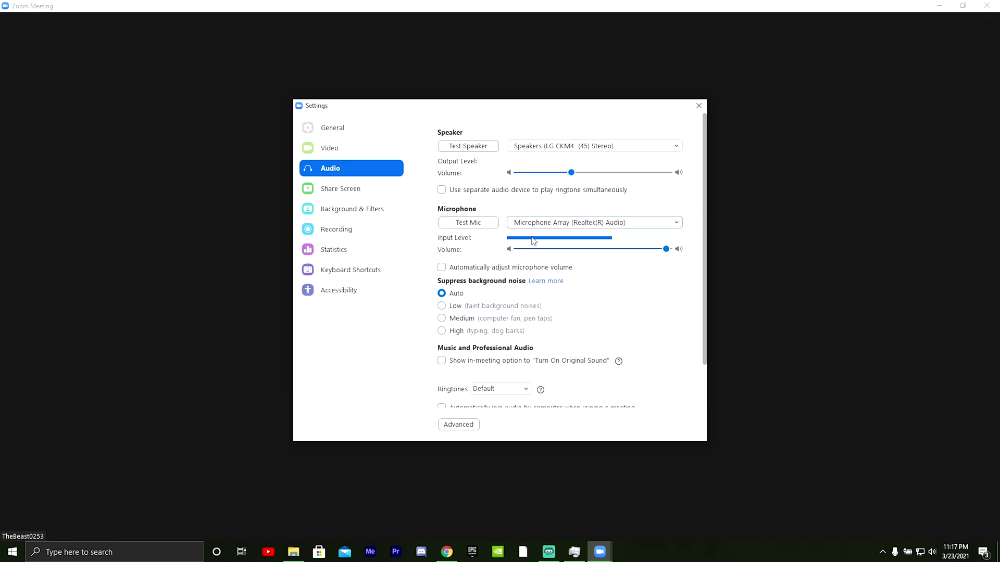
pyautogui.click(669, 252)
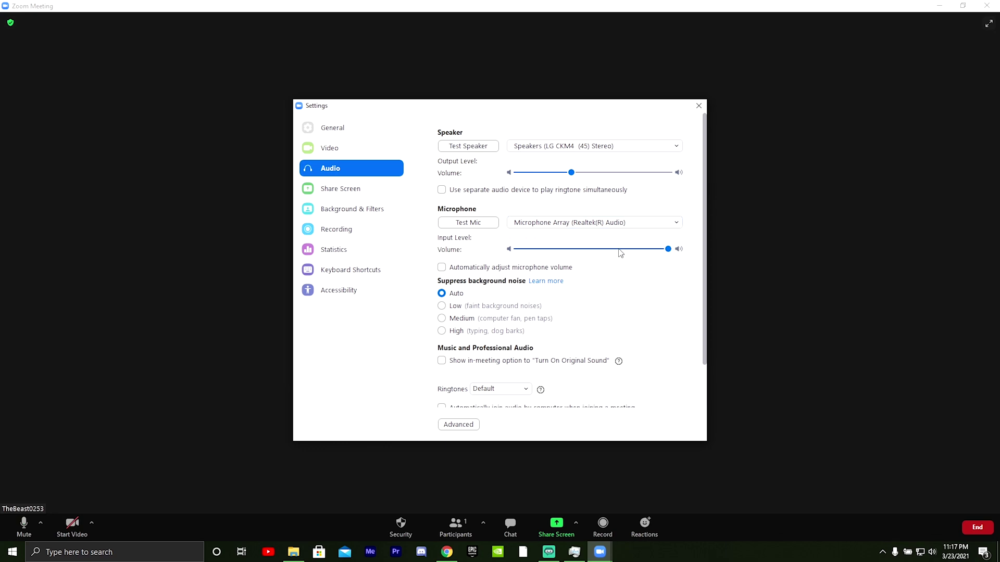
# - Run the microphone test, look through the remaining audio options and close Zoom's settings
pyautogui.click(486, 225)
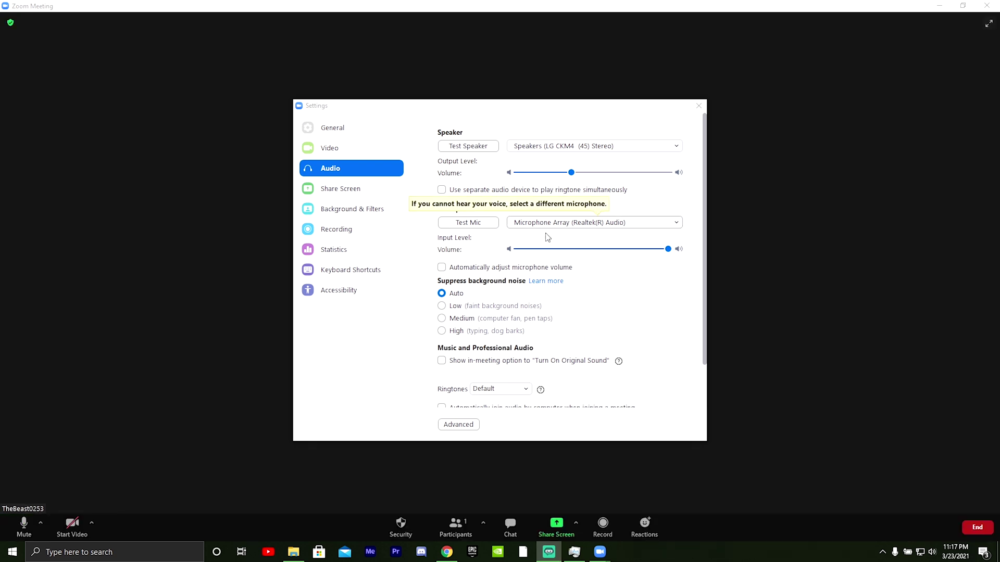
pyautogui.click(476, 224)
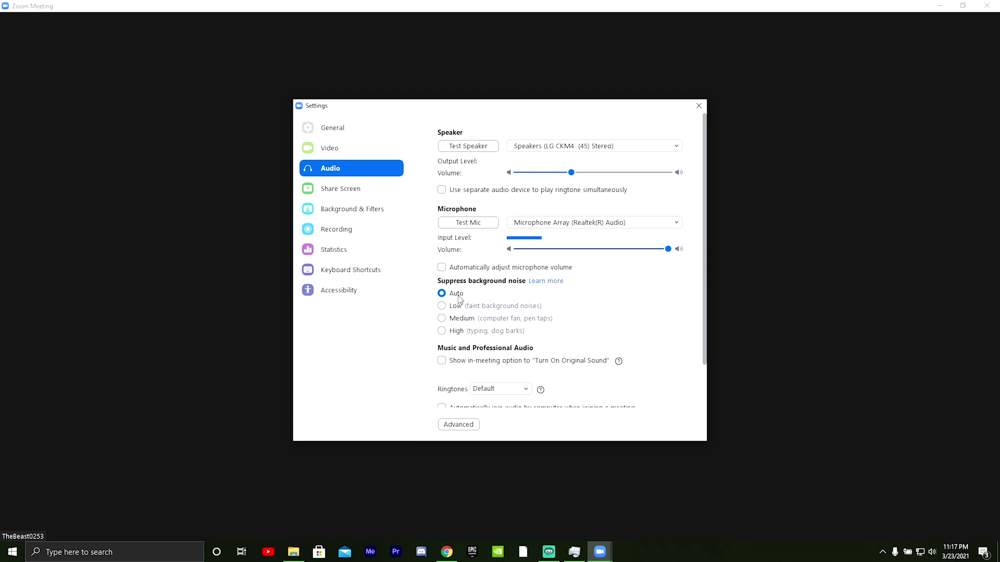
pyautogui.scroll(-1, 670, 359)
pyautogui.scroll(-2, 670, 359)
pyautogui.scroll(3, 674, 365)
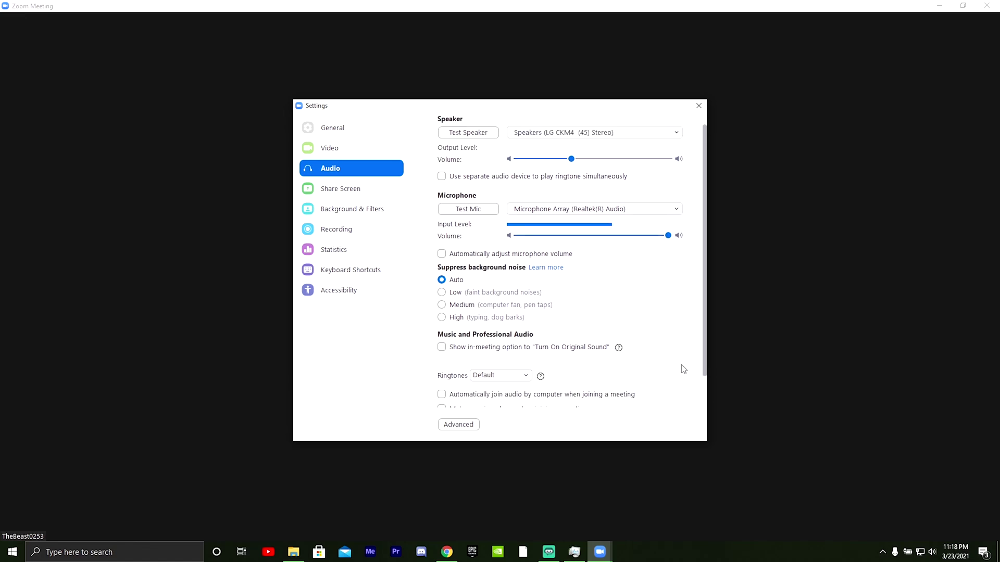
pyautogui.moveTo(571, 172)
pyautogui.mouseDown()
pyautogui.moveTo(595, 173)
pyautogui.moveTo(573, 174)
pyautogui.mouseUp()
pyautogui.click(697, 105)
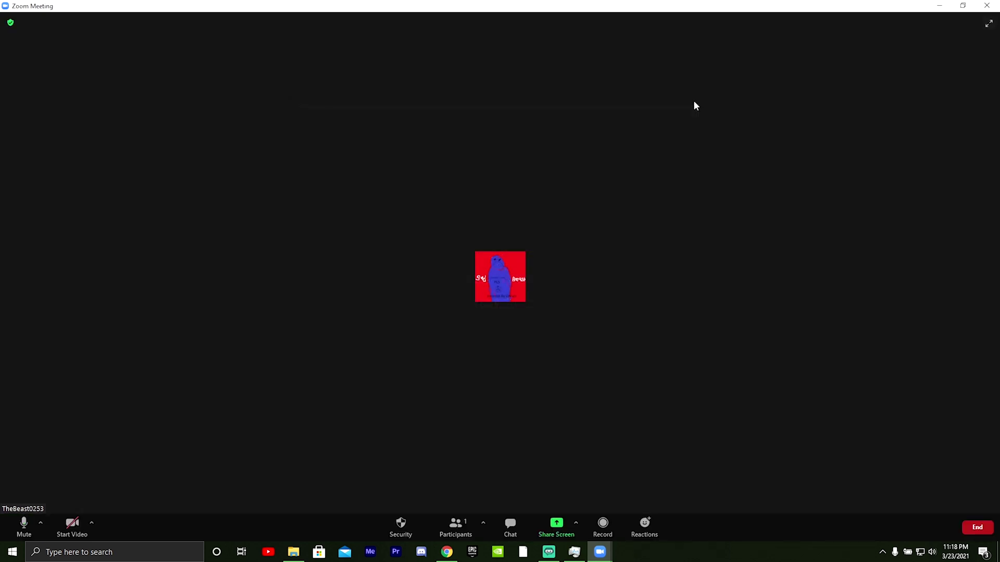
# - Minimize the Zoom meeting and go to the Sound page of the Windows system settings
pyautogui.click(939, 6)
pyautogui.click(6, 554)
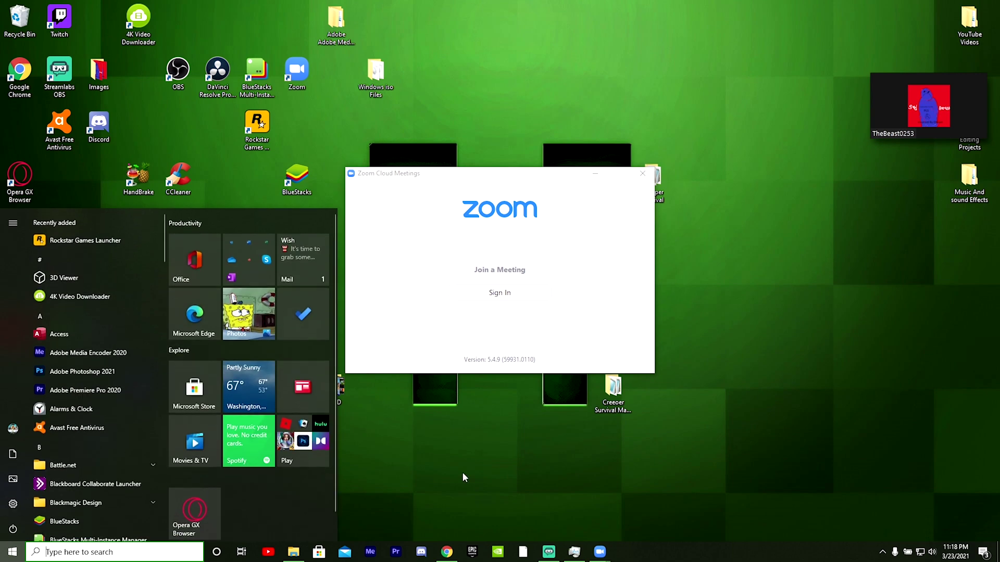
pyautogui.click(467, 473)
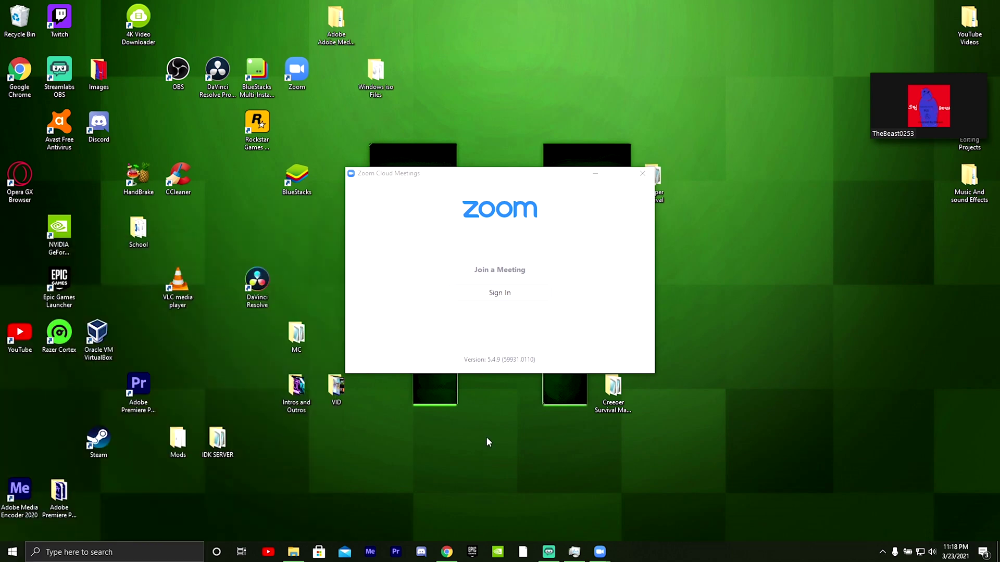
pyautogui.click(14, 552)
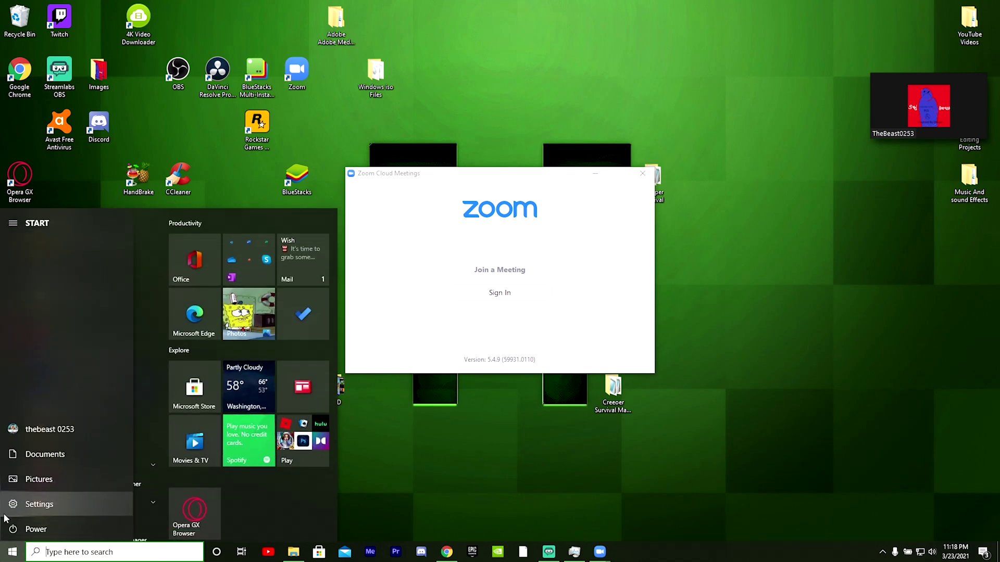
pyautogui.press('Escape')
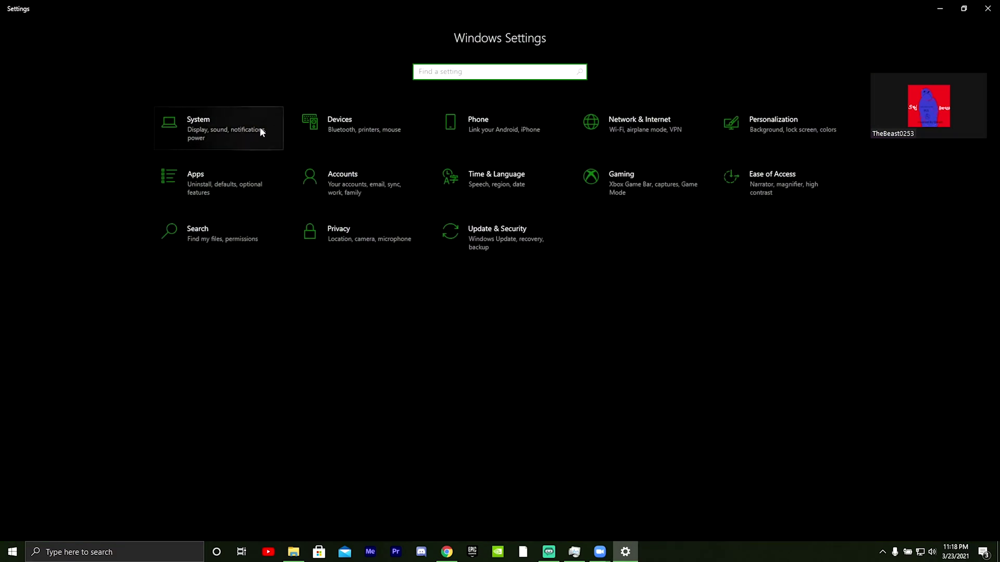
pyautogui.click(218, 135)
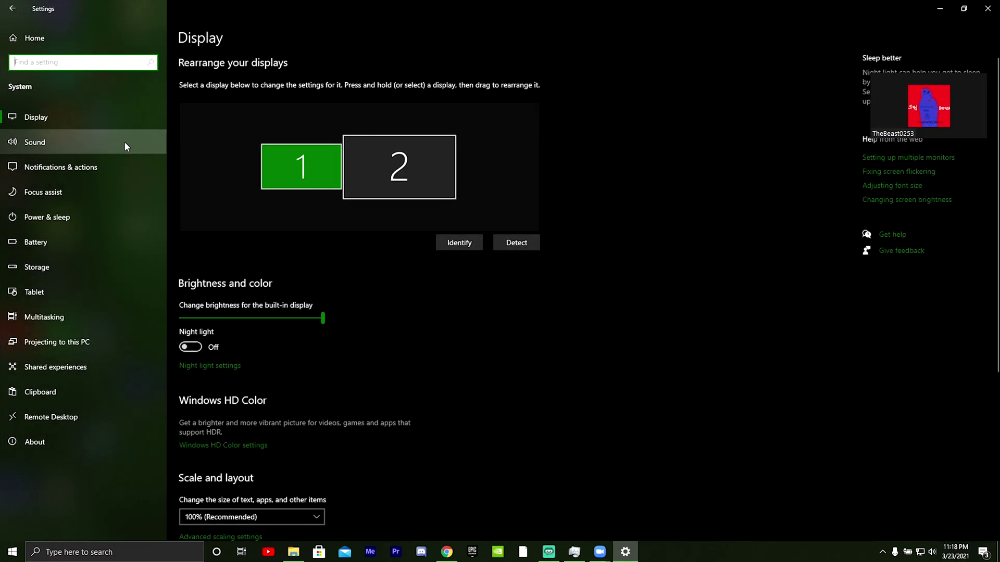
pyautogui.click(116, 147)
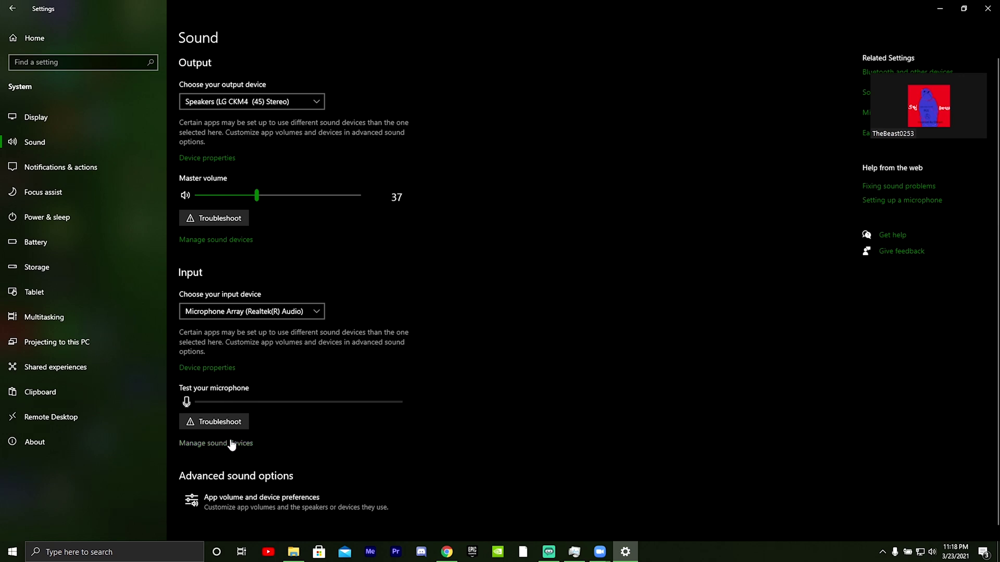
# - Open and close the microphone troubleshooter, and restore and widen the Windows Settings window beside the floating meeting thumbnail
pyautogui.click(224, 424)
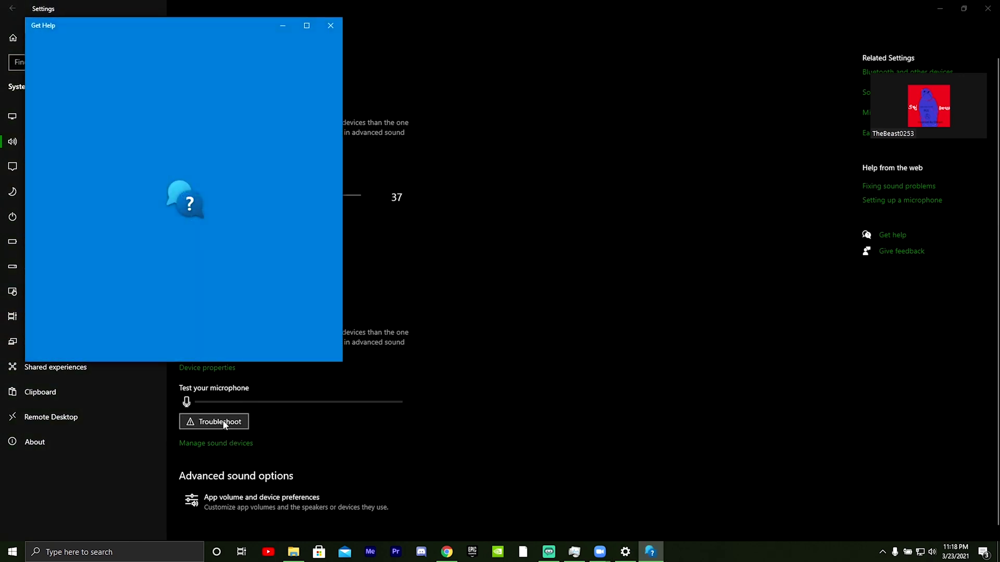
pyautogui.click(328, 26)
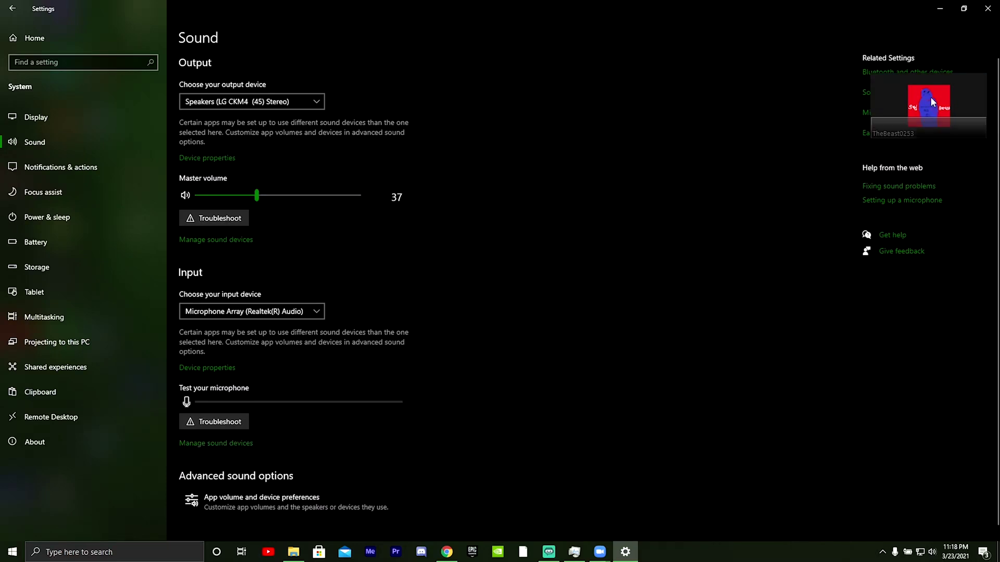
pyautogui.doubleClick(868, 5)
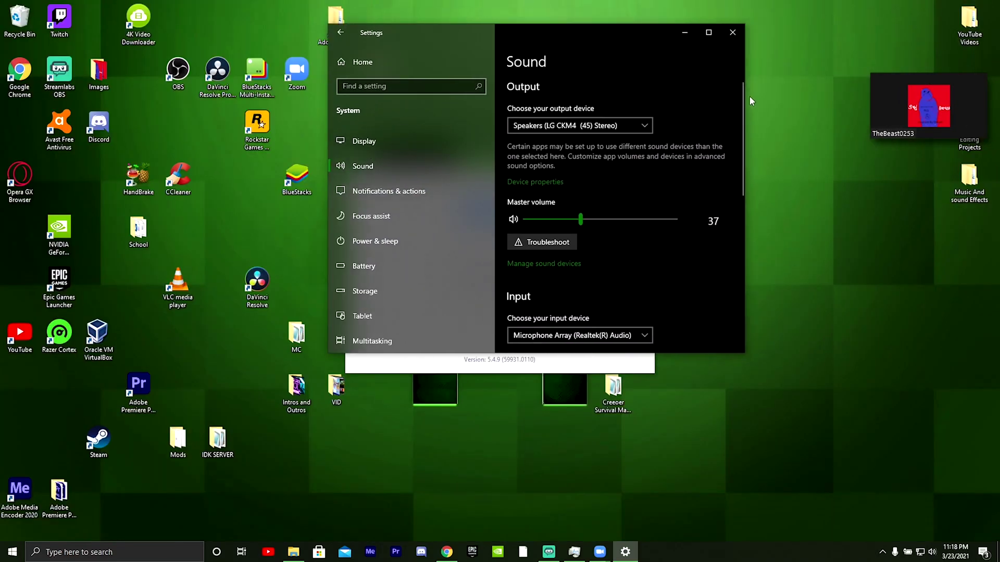
pyautogui.moveTo(746, 95); pyautogui.dragTo(921, 94)
pyautogui.moveTo(779, 37); pyautogui.dragTo(559, 32)
pyautogui.moveTo(707, 76); pyautogui.dragTo(866, 79)
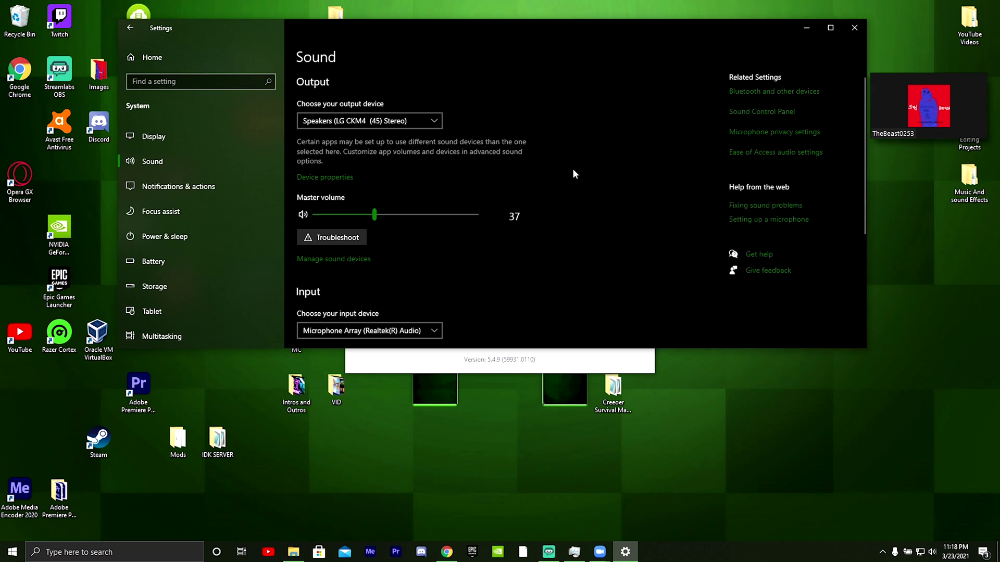
# - Open the Sound Control Panel's recording devices and bring up the properties of the default Microphone Array
pyautogui.moveTo(244, 95); pyautogui.dragTo(638, 169)
pyautogui.click(579, 225)
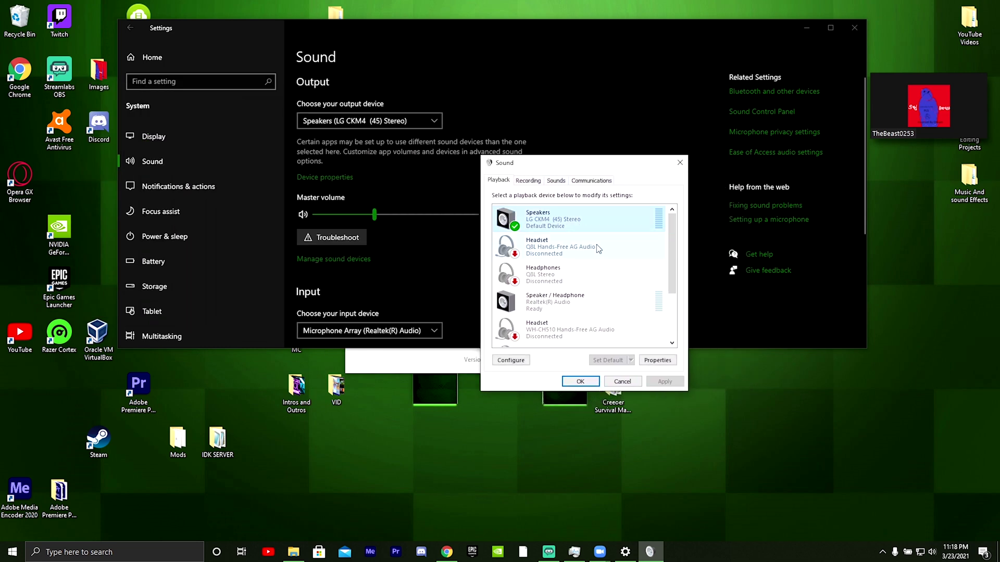
pyautogui.click(526, 182)
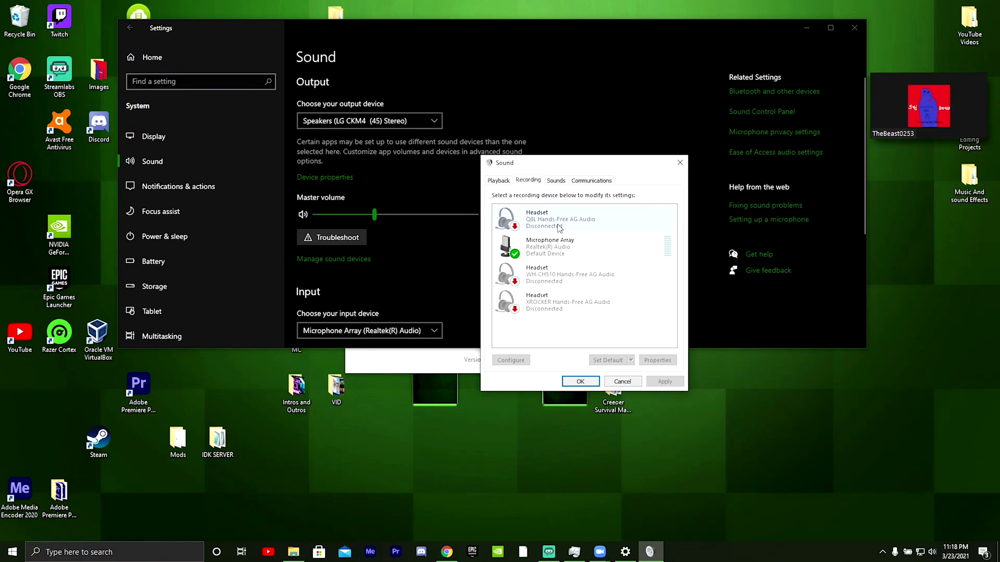
pyautogui.click(550, 242)
pyautogui.rightClick(551, 242)
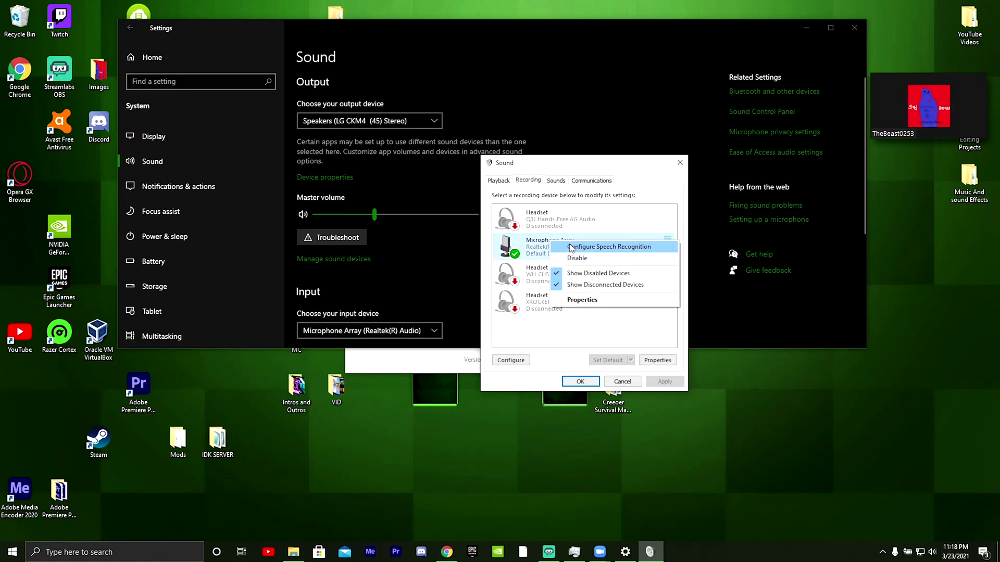
pyautogui.click(604, 300)
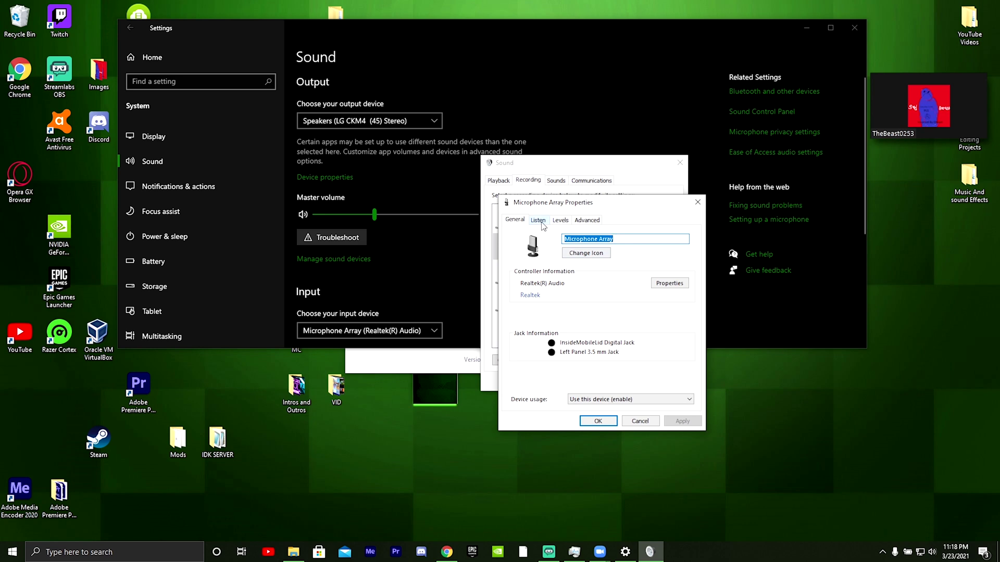
# - Toggle audio enhancements off and back on in the Microphone Array's advanced properties and confirm
pyautogui.click(583, 221)
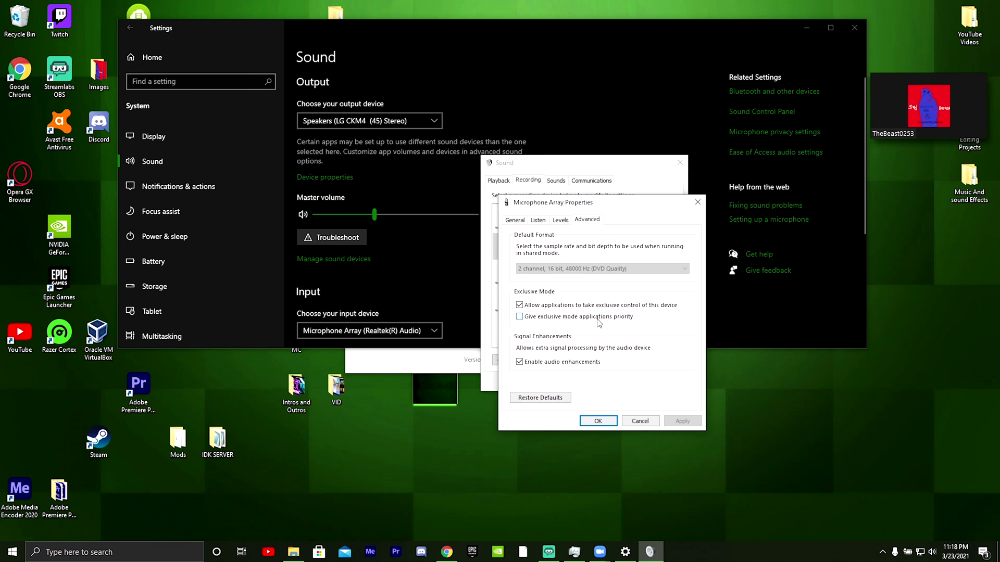
pyautogui.click(586, 365)
pyautogui.click(594, 367)
pyautogui.click(599, 420)
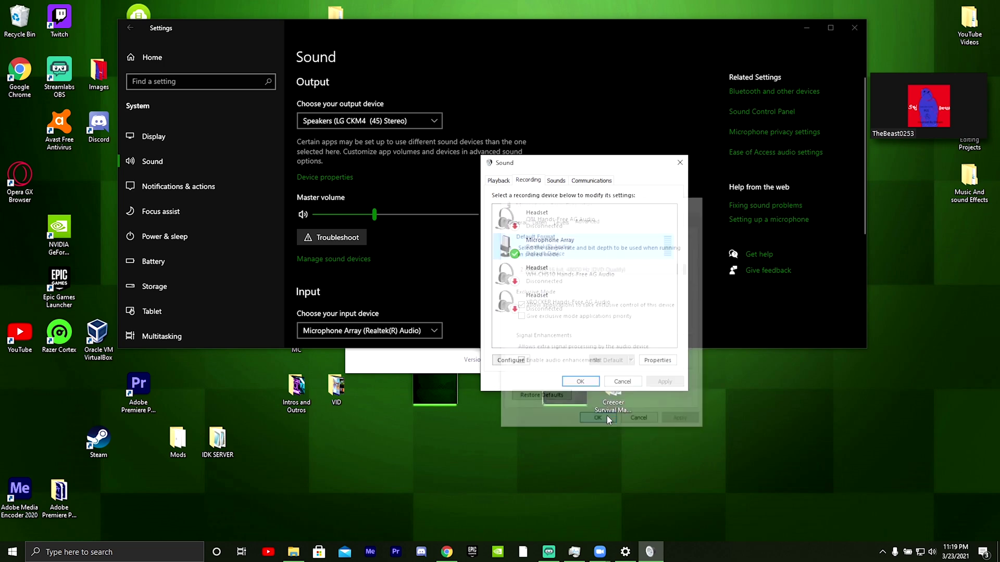
# - Reopen the default Microphone Array's properties, review its general, listen, levels and advanced settings, and confirm
pyautogui.rightClick(579, 234)
pyautogui.rightClick(503, 250)
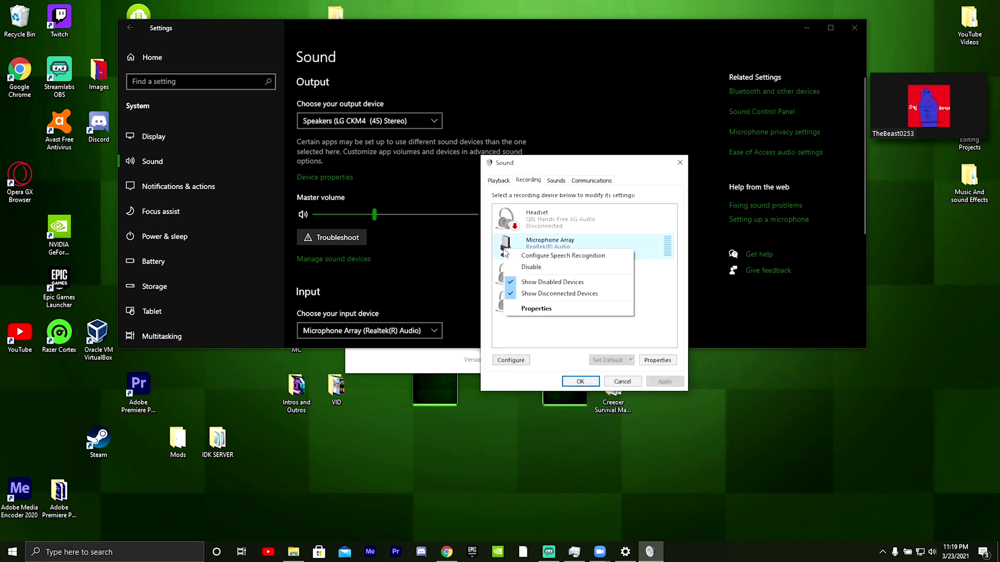
pyautogui.click(533, 309)
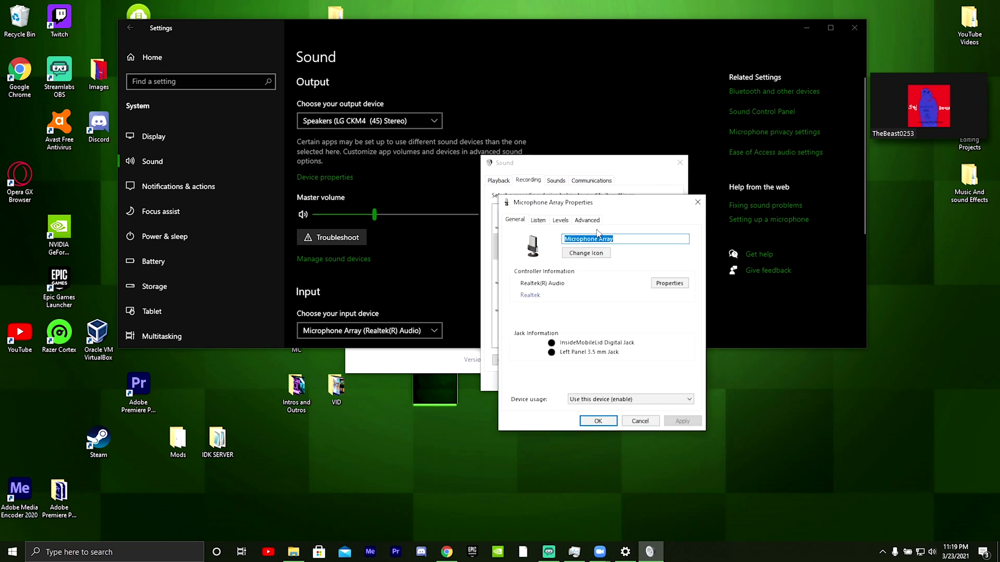
pyautogui.click(553, 223)
pyautogui.click(575, 221)
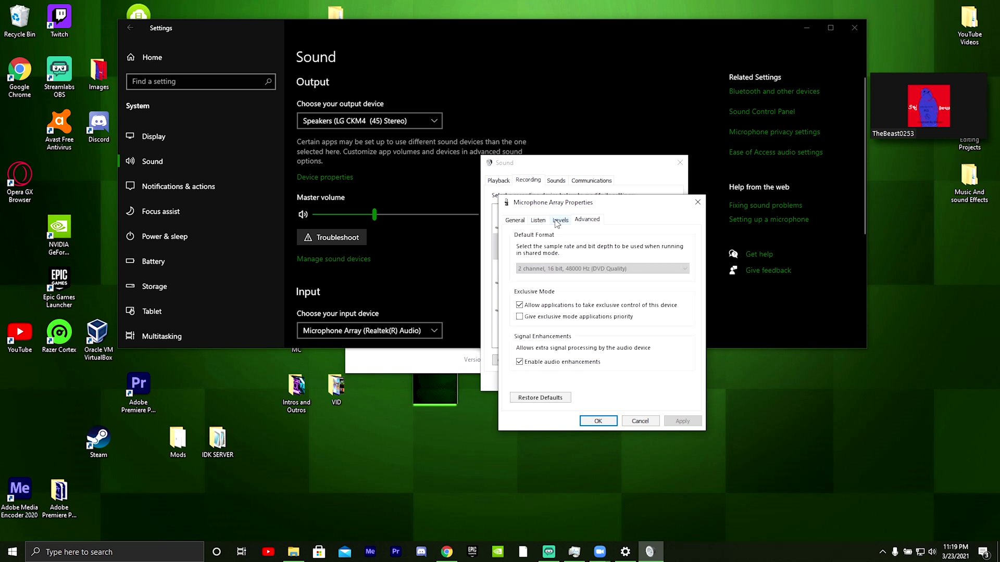
pyautogui.click(557, 222)
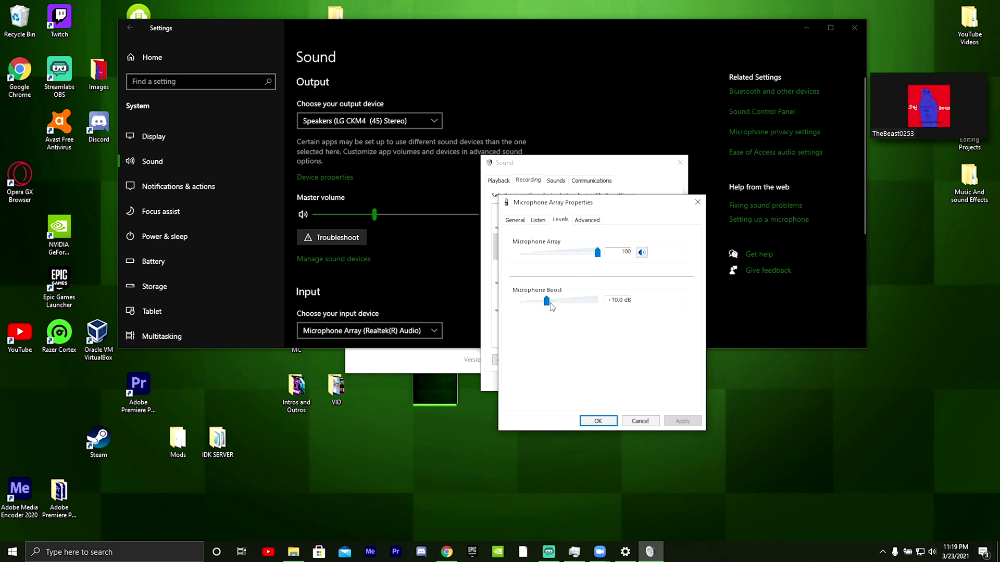
pyautogui.click(597, 222)
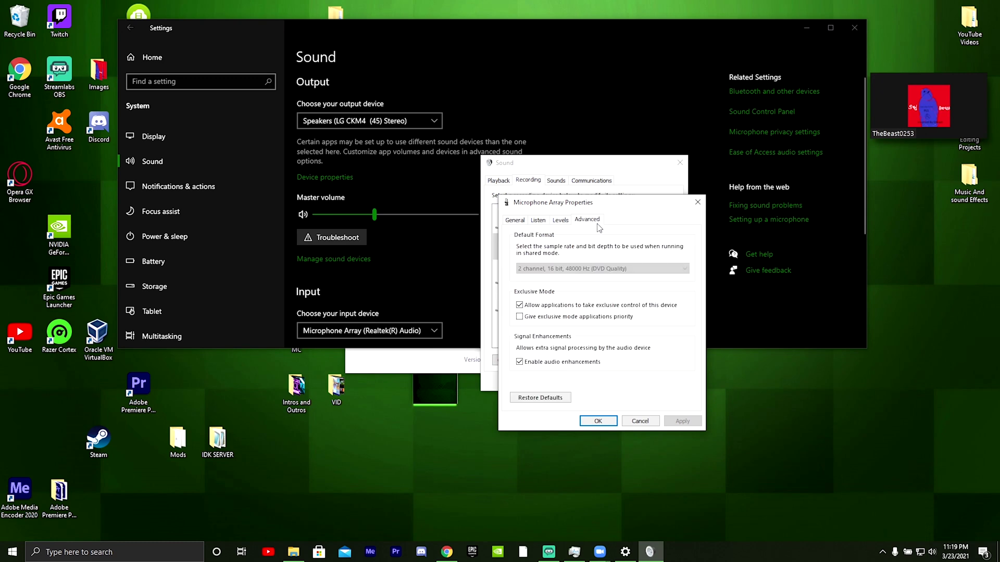
pyautogui.click(561, 221)
pyautogui.click(525, 221)
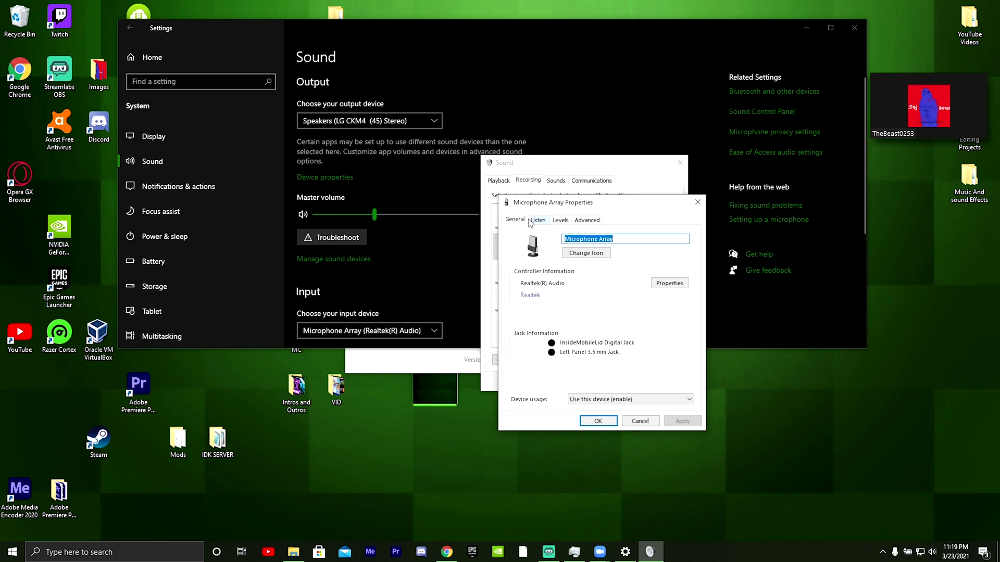
pyautogui.click(533, 222)
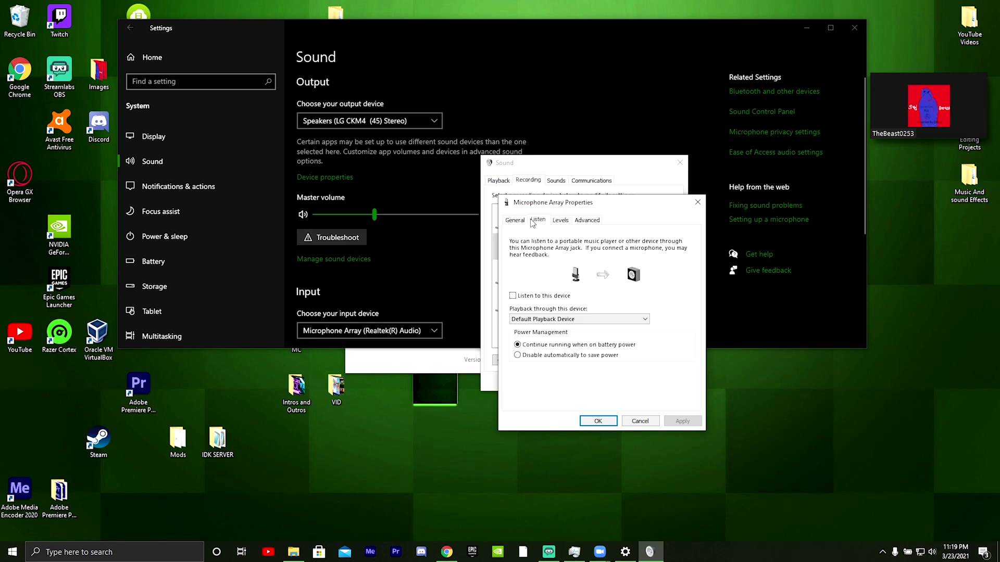
pyautogui.click(613, 419)
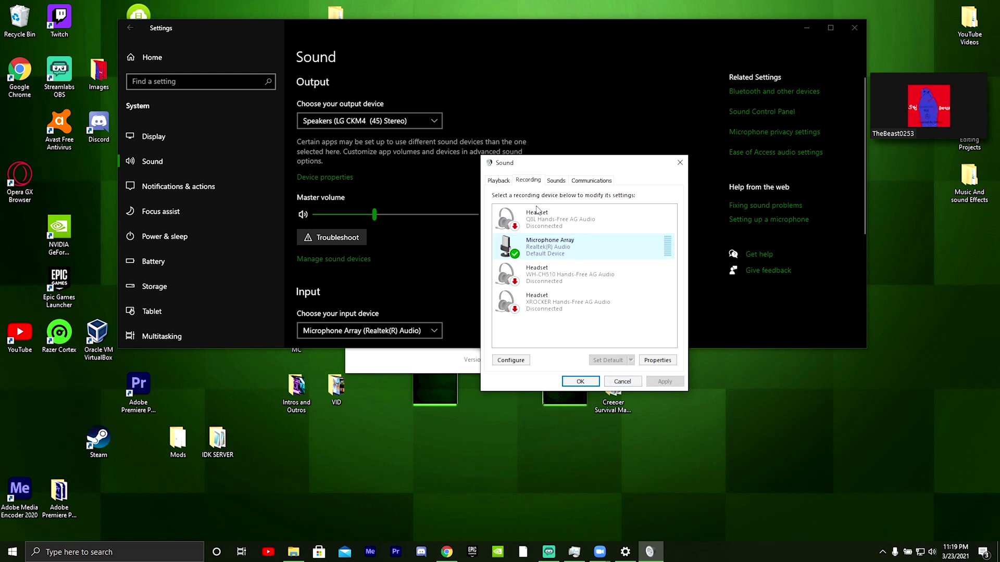
# - Dismiss the Microphone Array's options and close the Sound recording devices dialog
pyautogui.rightClick(561, 259)
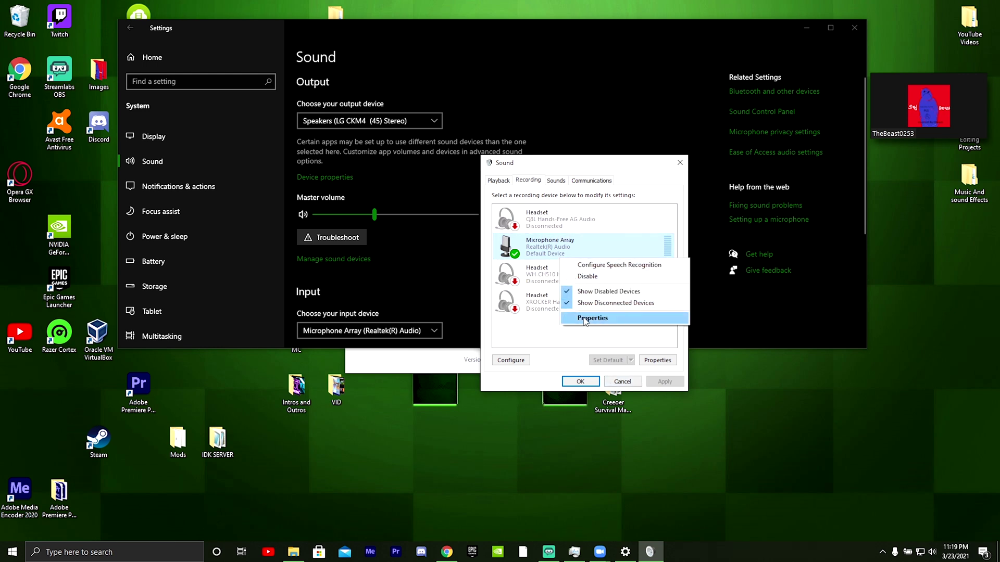
pyautogui.click(529, 343)
pyautogui.click(676, 165)
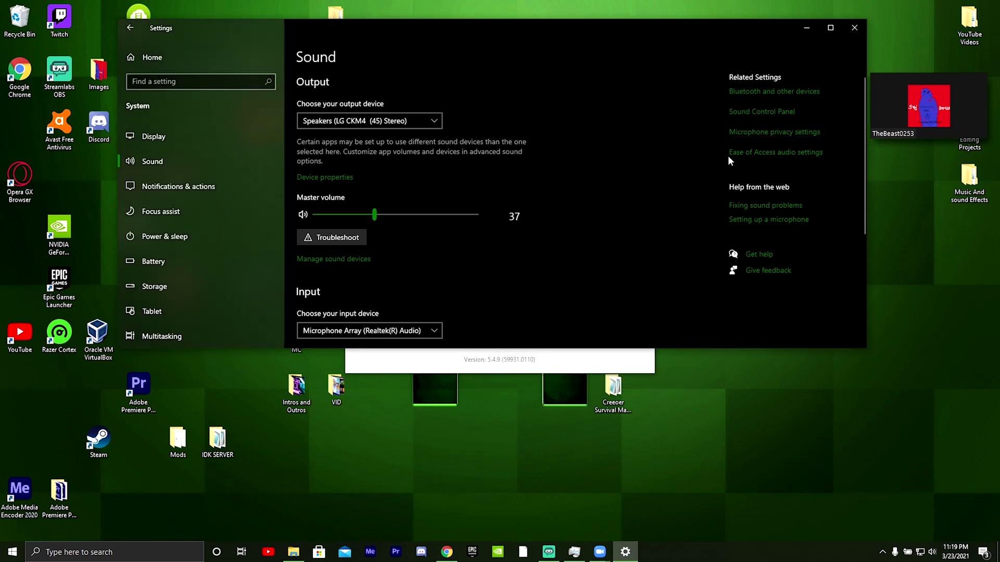
# - Launch the troubleshooter for the input device, move the Get Help window over Settings, and agree to the quick audio scan
pyautogui.scroll(-3, 637, 254)
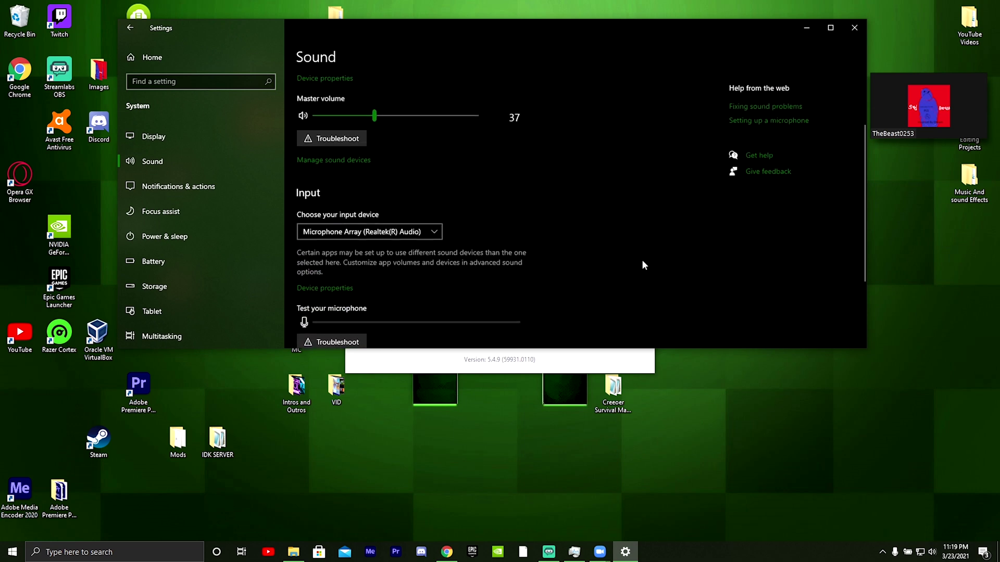
pyautogui.scroll(-2, 456, 260)
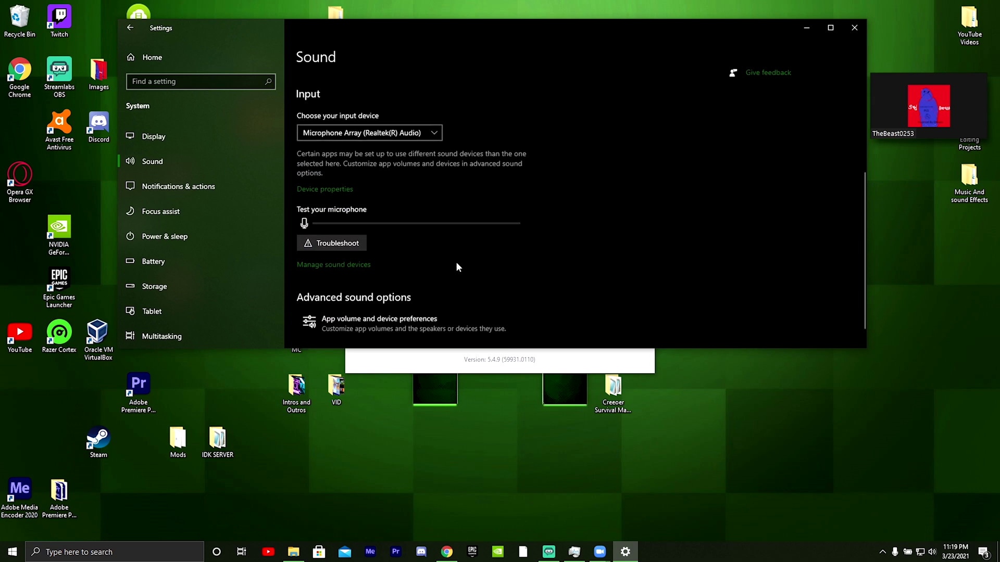
pyautogui.click(360, 247)
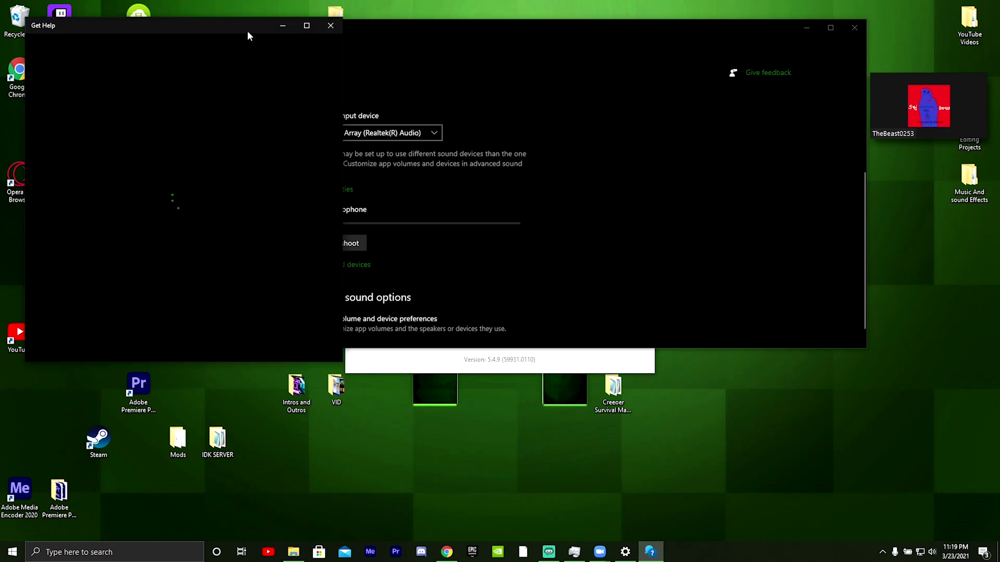
pyautogui.moveTo(248, 32); pyautogui.dragTo(575, 104)
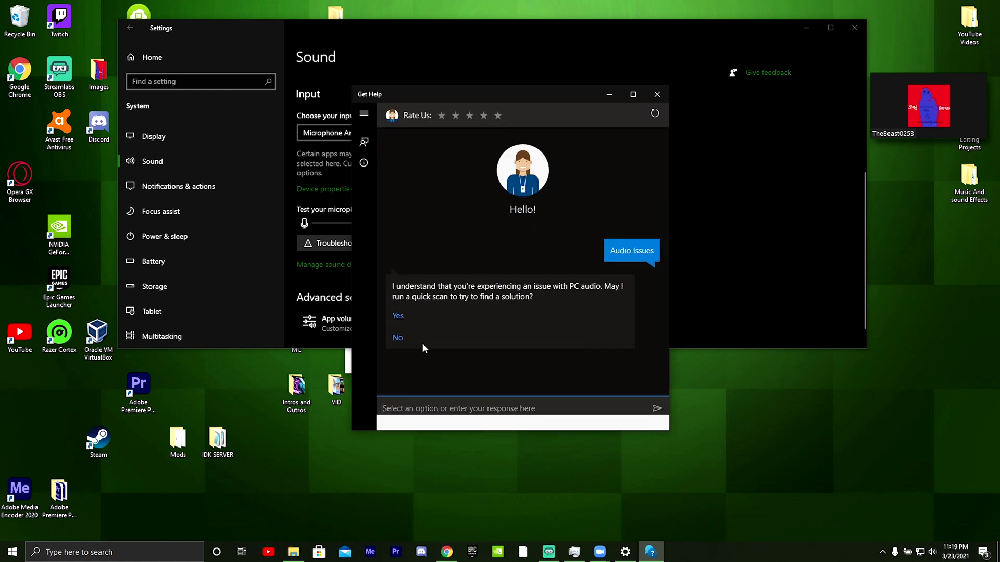
pyautogui.click(398, 318)
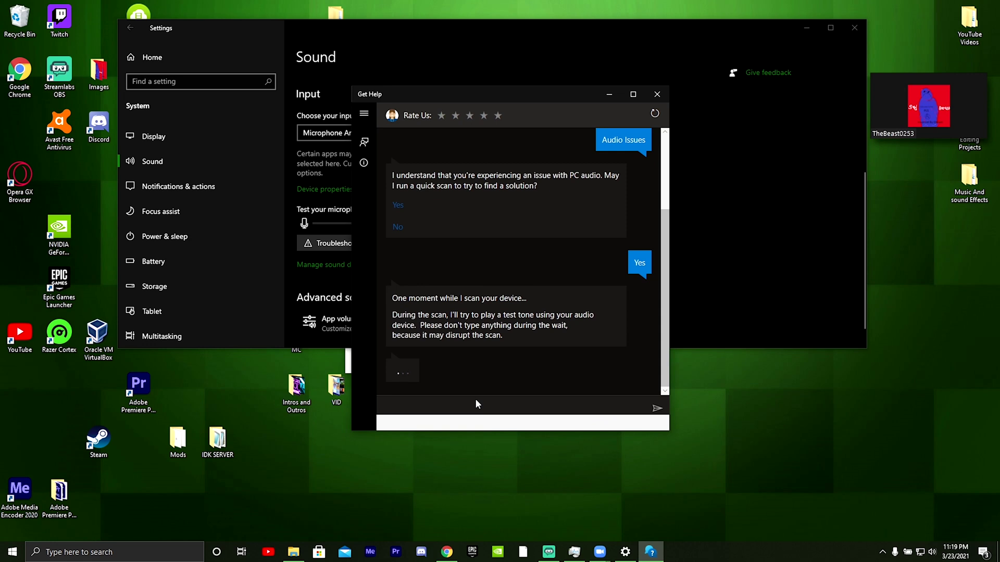
# - Check in the input's sound device management whether the Microphone Array is enabled, and return to the Sound page
pyautogui.scroll(-1, 521, 203)
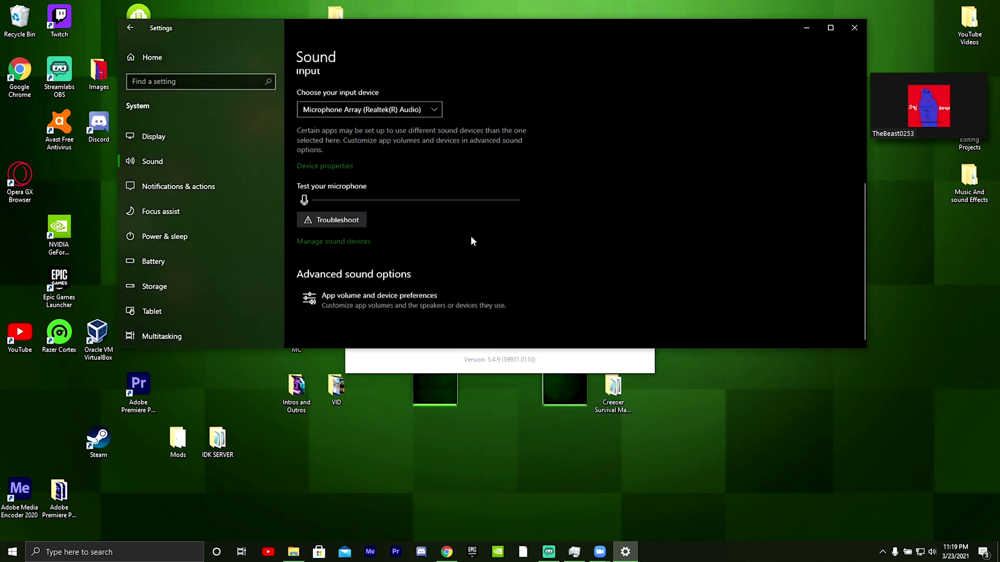
pyautogui.click(354, 243)
pyautogui.click(200, 276)
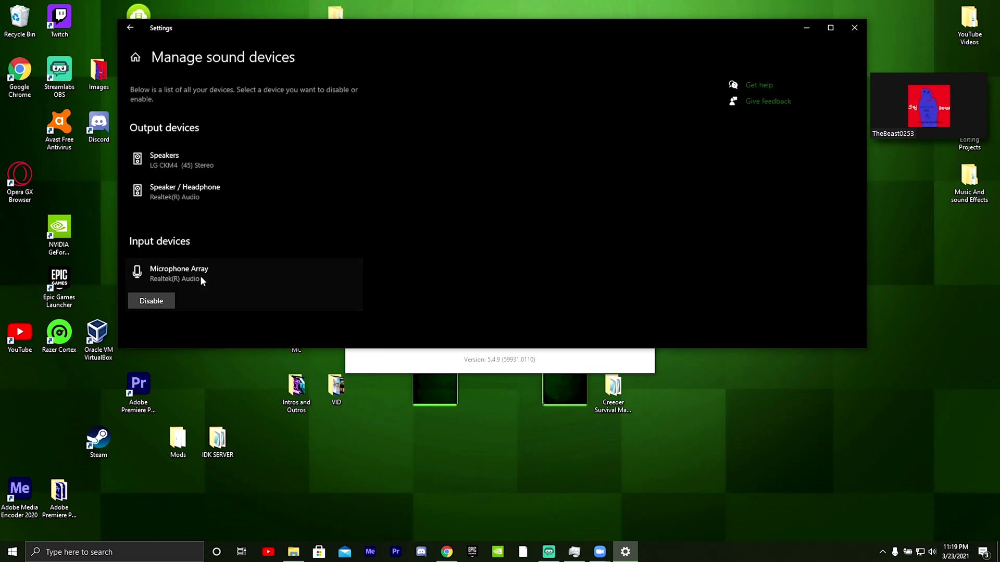
pyautogui.click(133, 30)
# - In the app volume and device preferences, set Zoom's output to Speaker / Headphone (Realtek(R) Audio) and its input to Microphone Array, and go back
pyautogui.scroll(-5, 511, 252)
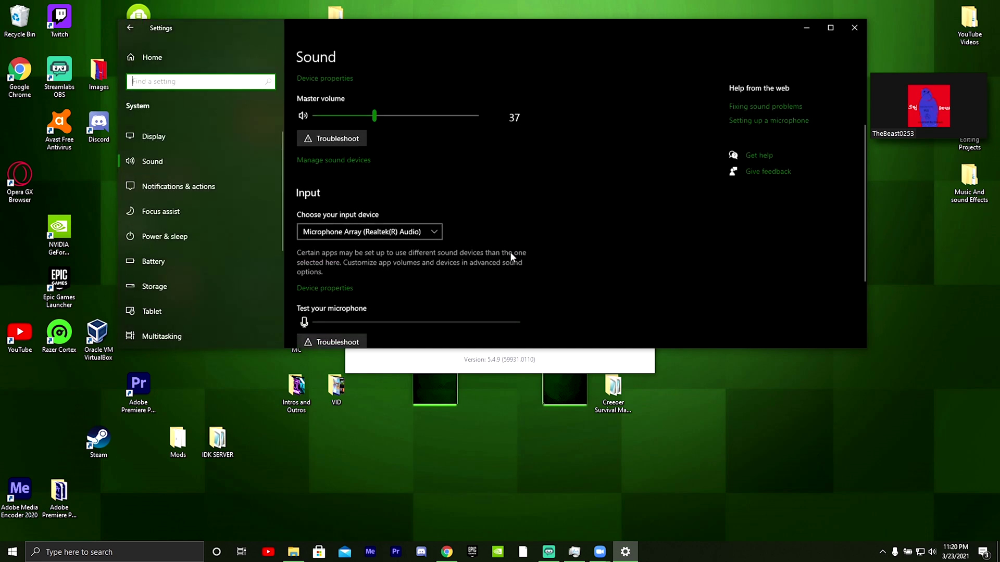
pyautogui.click(364, 296)
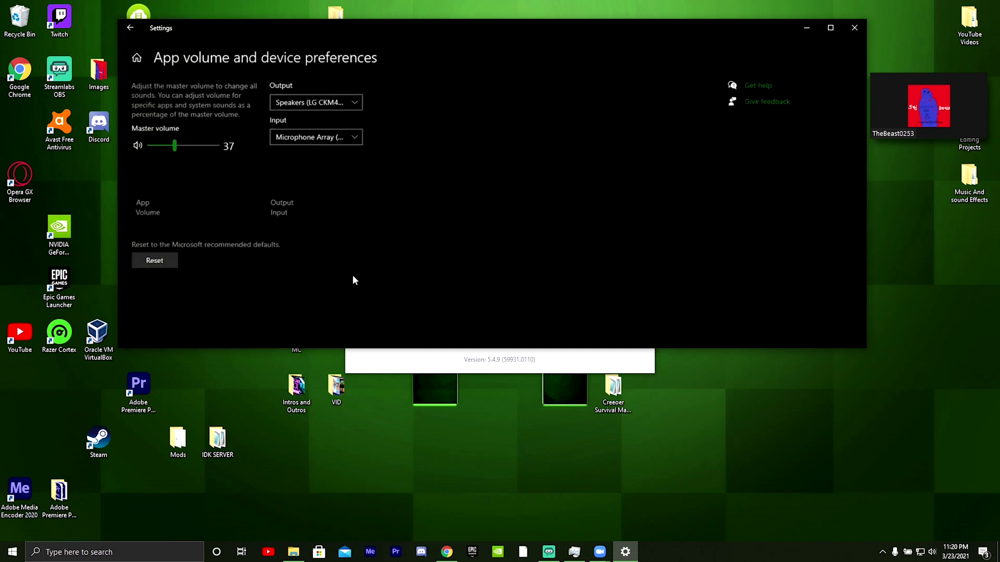
pyautogui.scroll(-1, 412, 221)
pyautogui.scroll(-4, 412, 221)
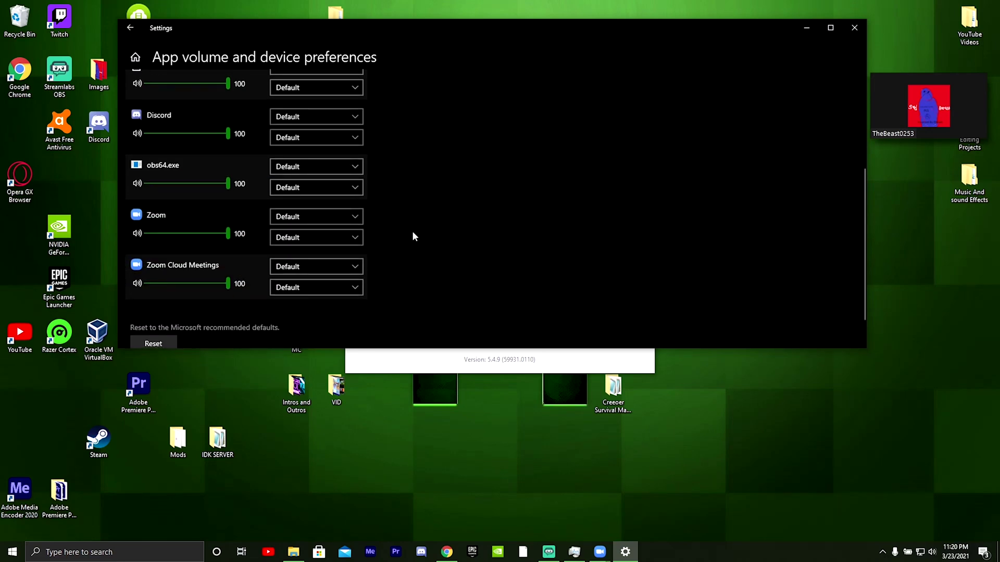
pyautogui.click(335, 186)
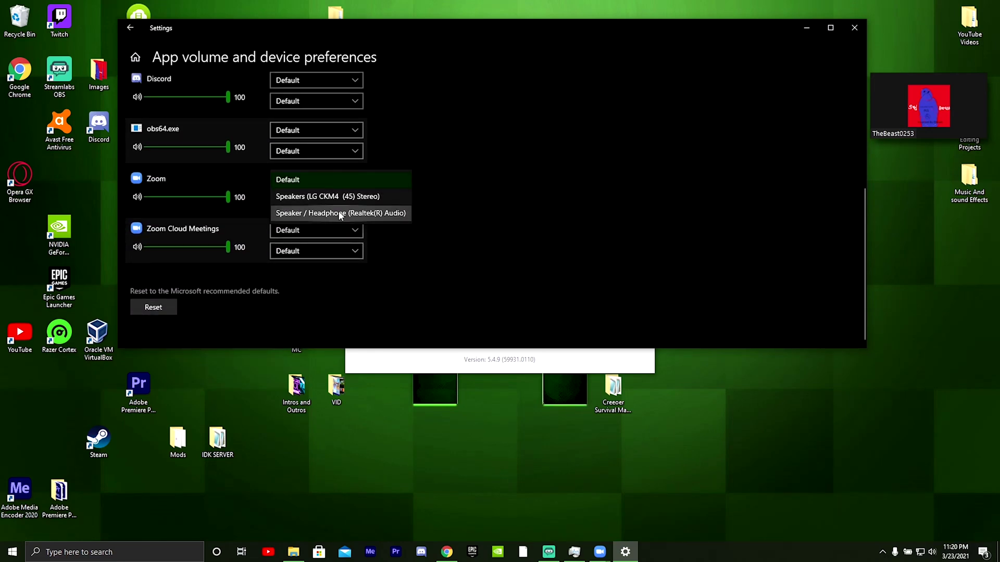
pyautogui.click(331, 214)
pyautogui.click(333, 204)
pyautogui.click(336, 219)
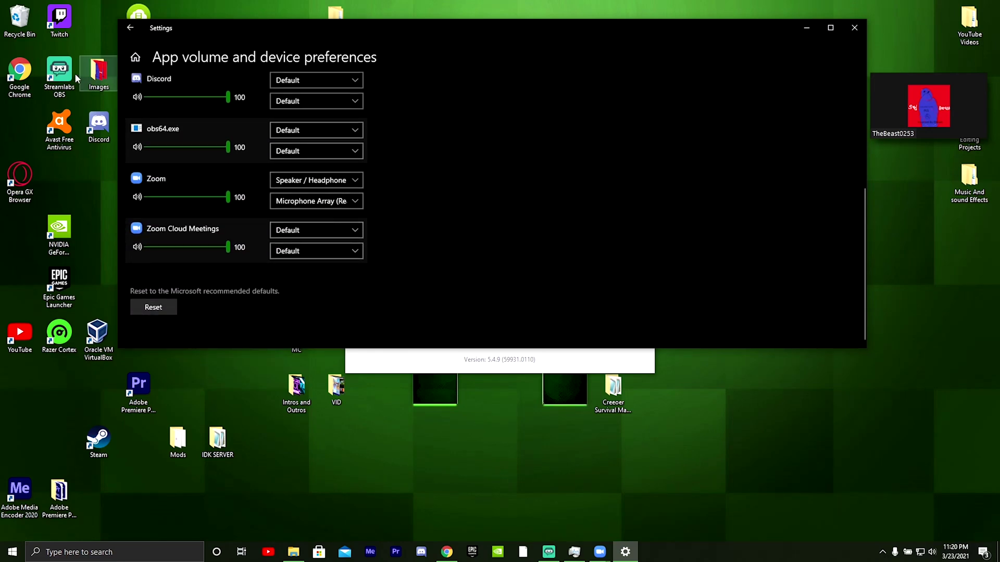
pyautogui.click(139, 33)
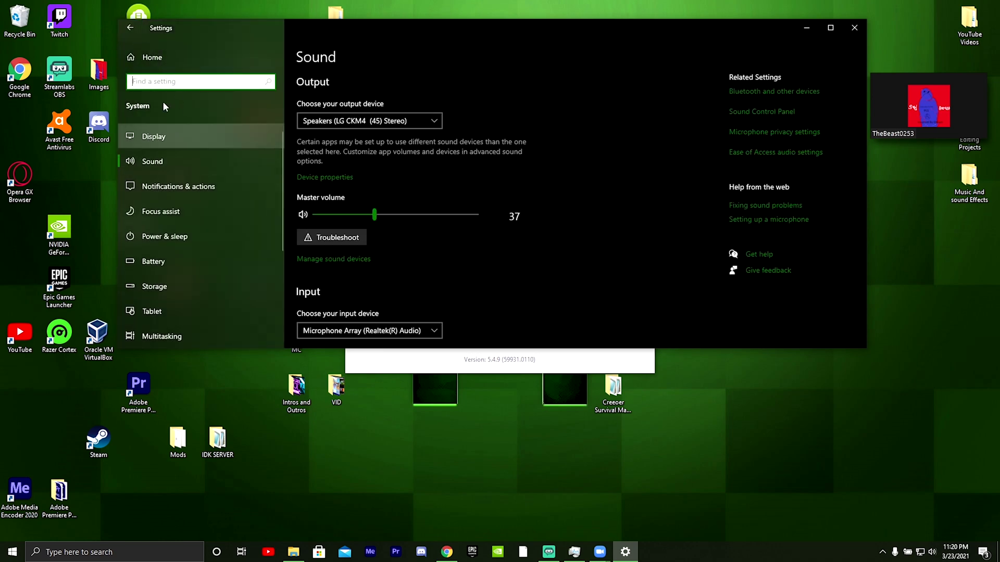
# - Go to the Microphone app permissions page of the Windows privacy settings
pyautogui.click(145, 58)
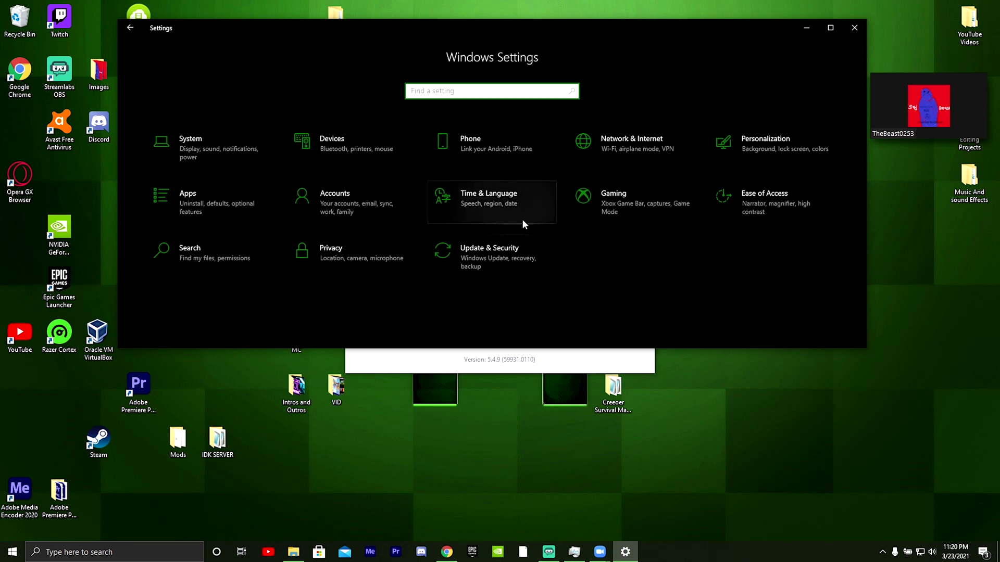
pyautogui.click(210, 191)
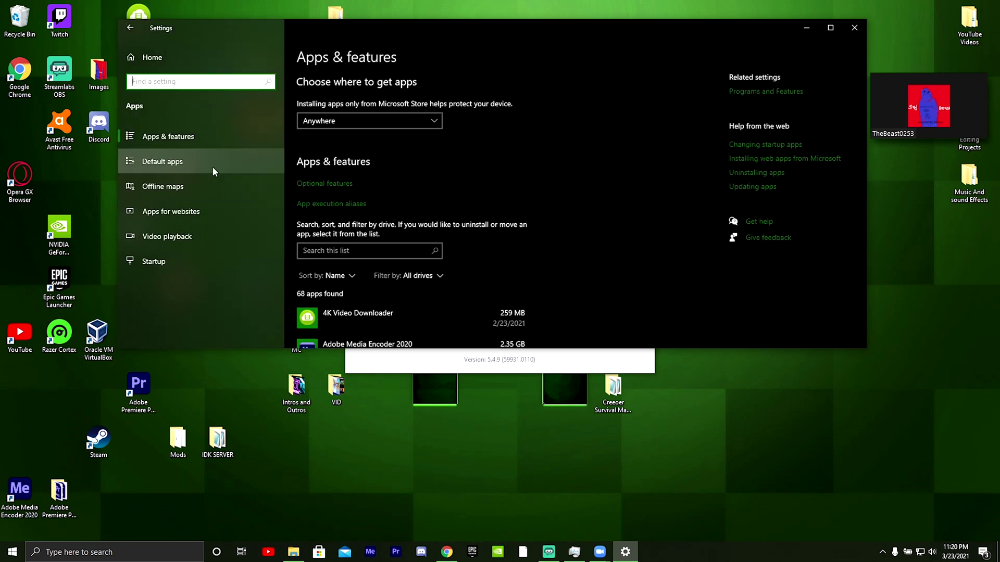
pyautogui.click(130, 28)
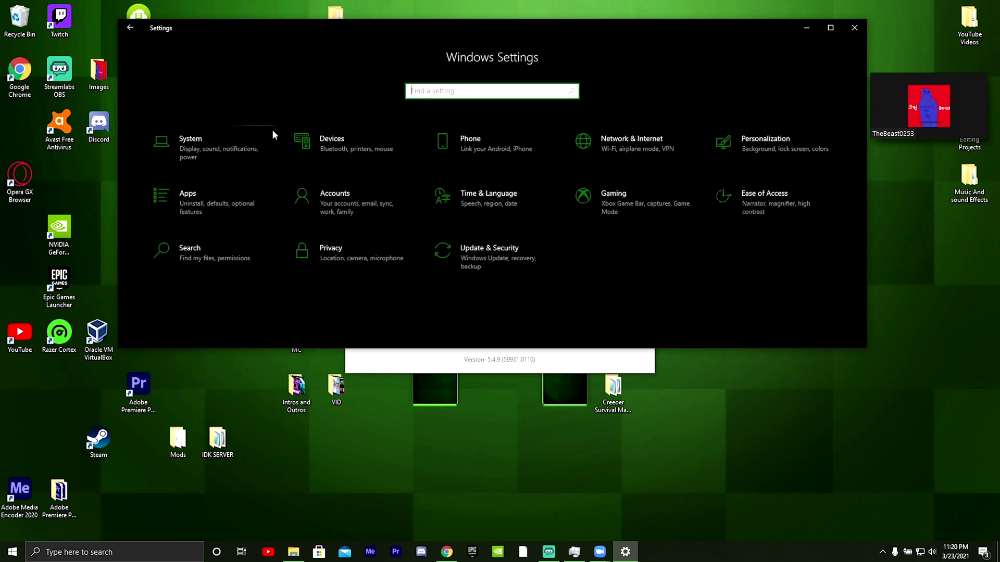
pyautogui.click(335, 251)
pyautogui.scroll(-2, 198, 237)
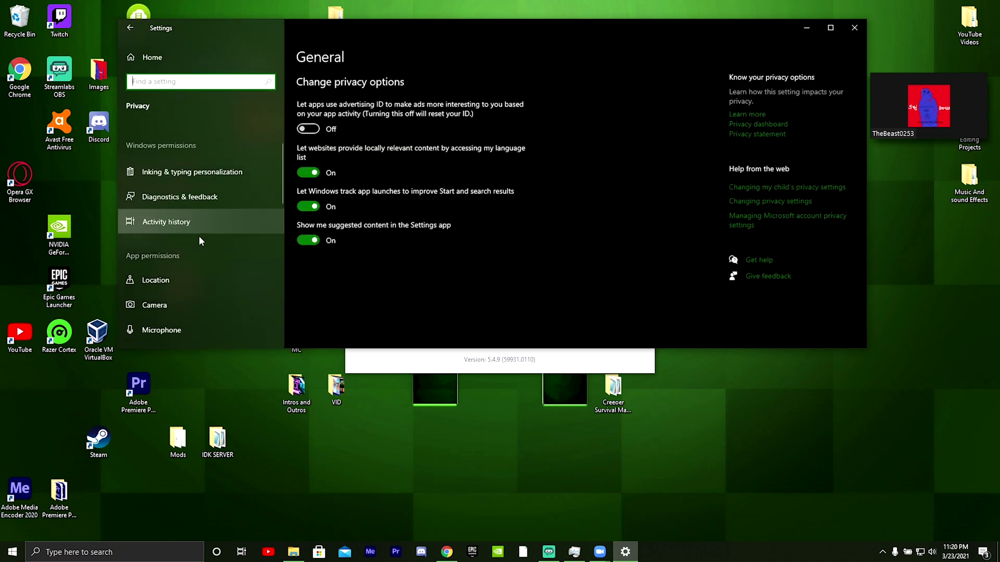
pyautogui.scroll(-3, 199, 238)
pyautogui.click(199, 240)
# - Check the microphone access settings for Store and desktop apps, and expand the Zoom Meetings entry in the desktop app list
pyautogui.scroll(-1, 313, 243)
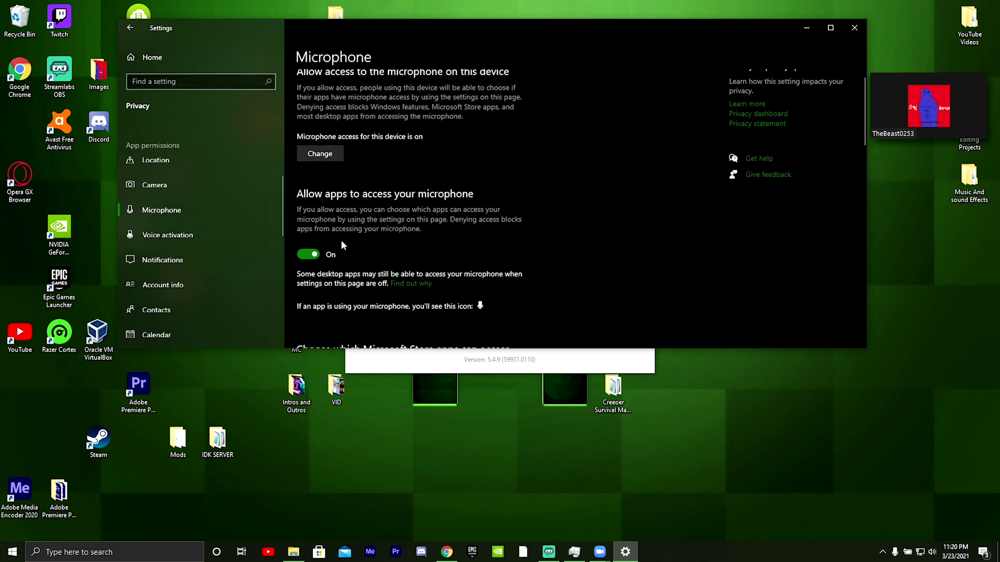
pyautogui.scroll(-2, 344, 244)
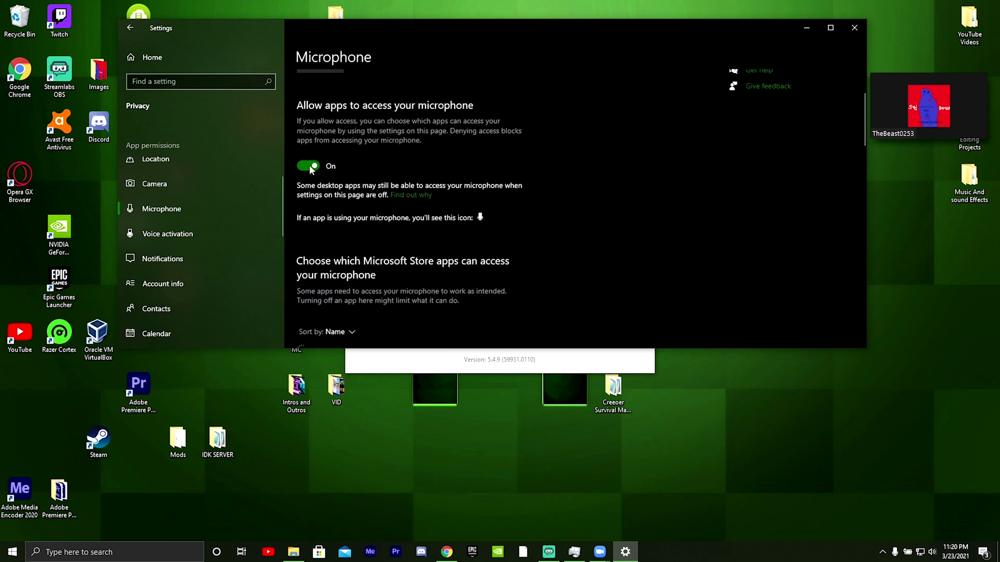
pyautogui.scroll(-5, 427, 224)
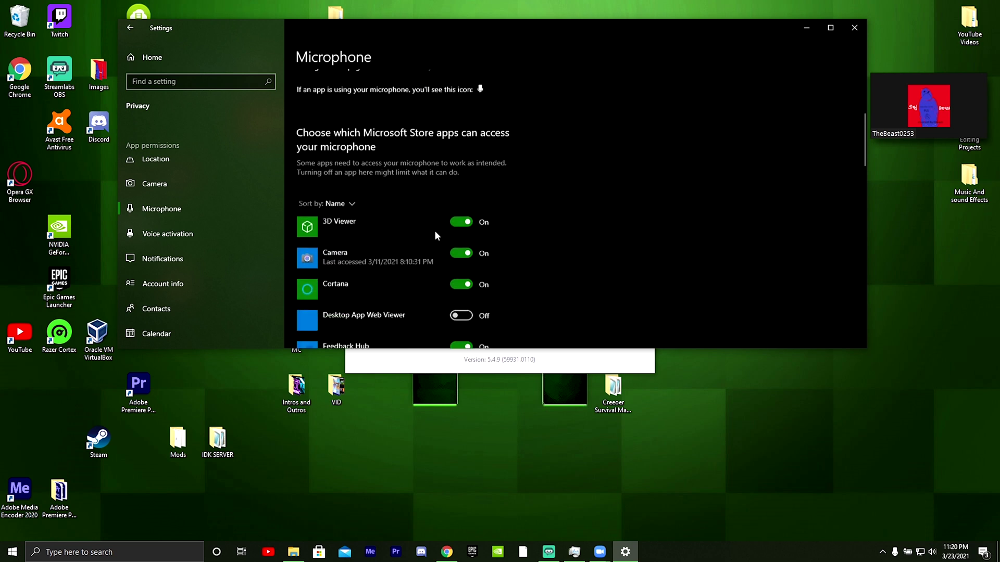
pyautogui.scroll(2, 426, 233)
pyautogui.scroll(-8, 426, 237)
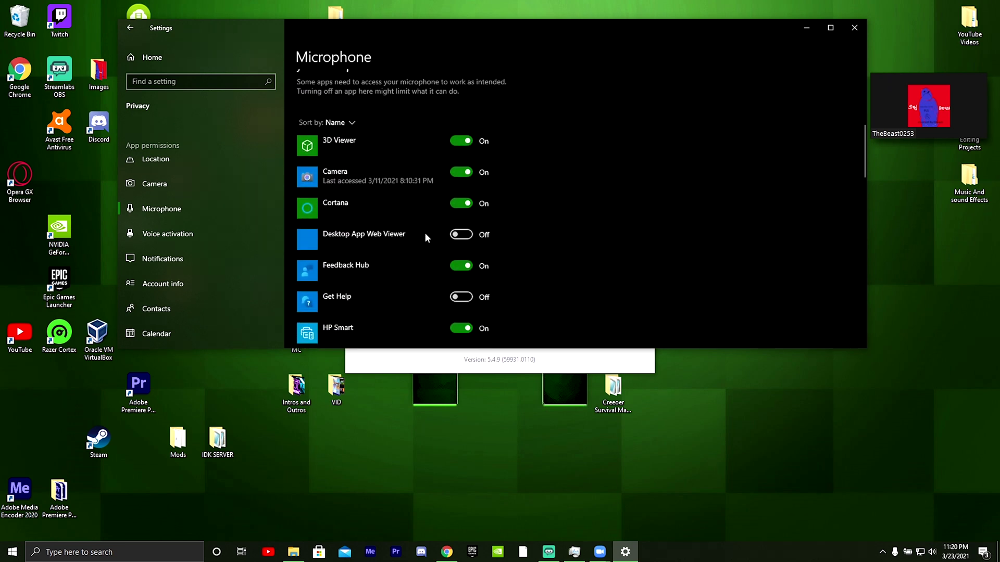
pyautogui.scroll(8, 425, 233)
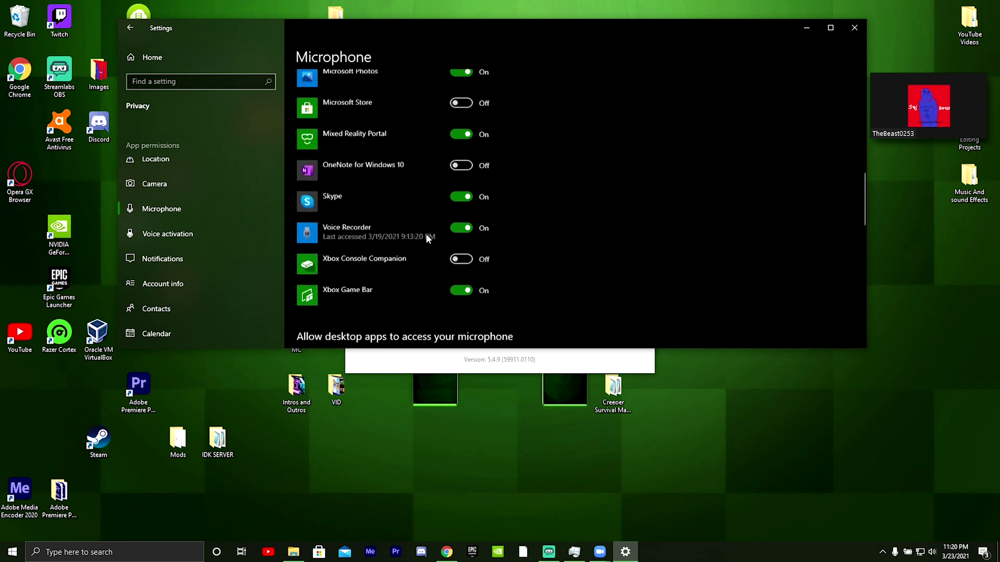
pyautogui.scroll(-12, 425, 235)
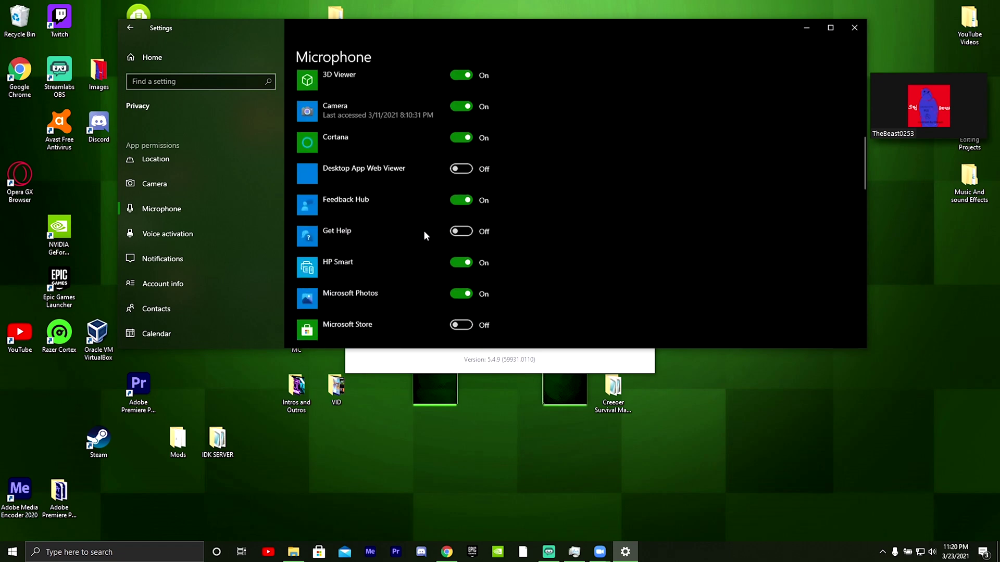
pyautogui.scroll(-6, 425, 238)
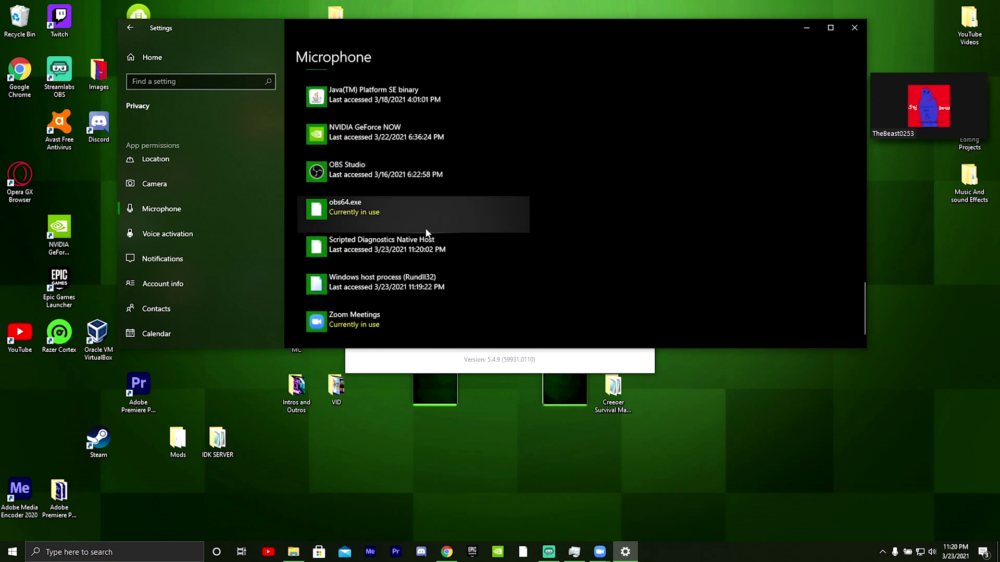
pyautogui.scroll(-1, 424, 225)
pyautogui.click(399, 285)
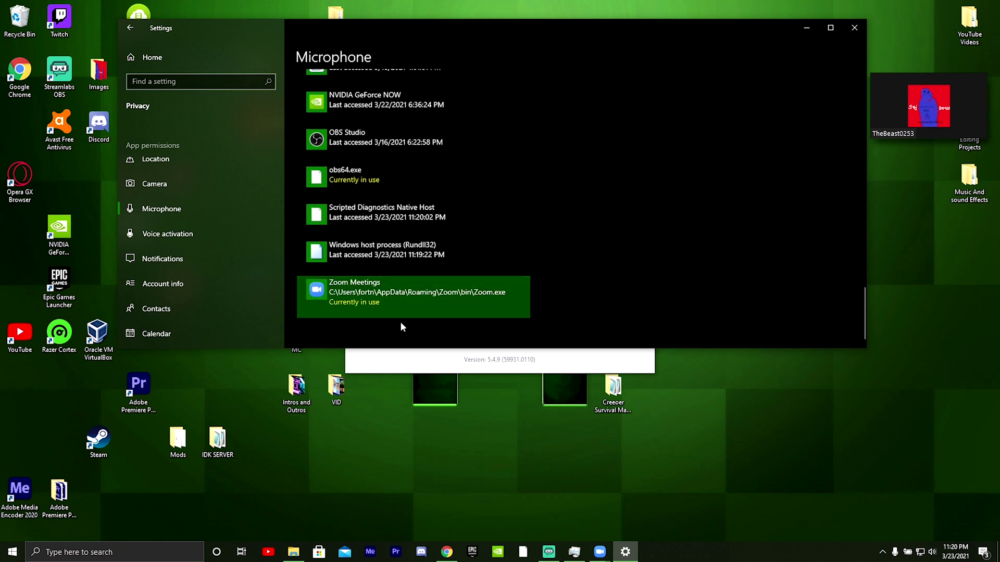
# - Review the microphone permission settings for all apps, the individual Microsoft Store apps, and desktop apps
pyautogui.scroll(12, 396, 299)
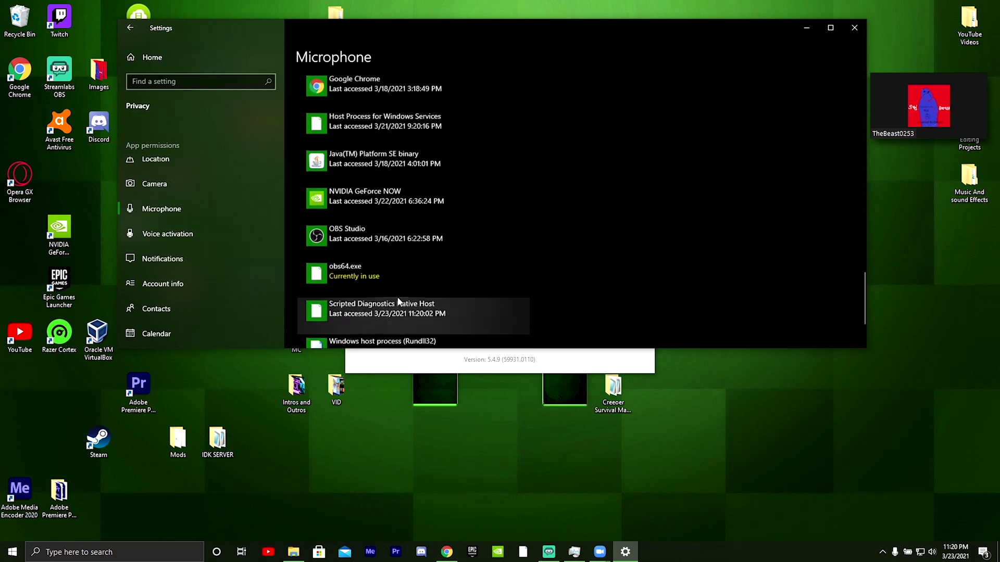
pyautogui.scroll(-5, 403, 299)
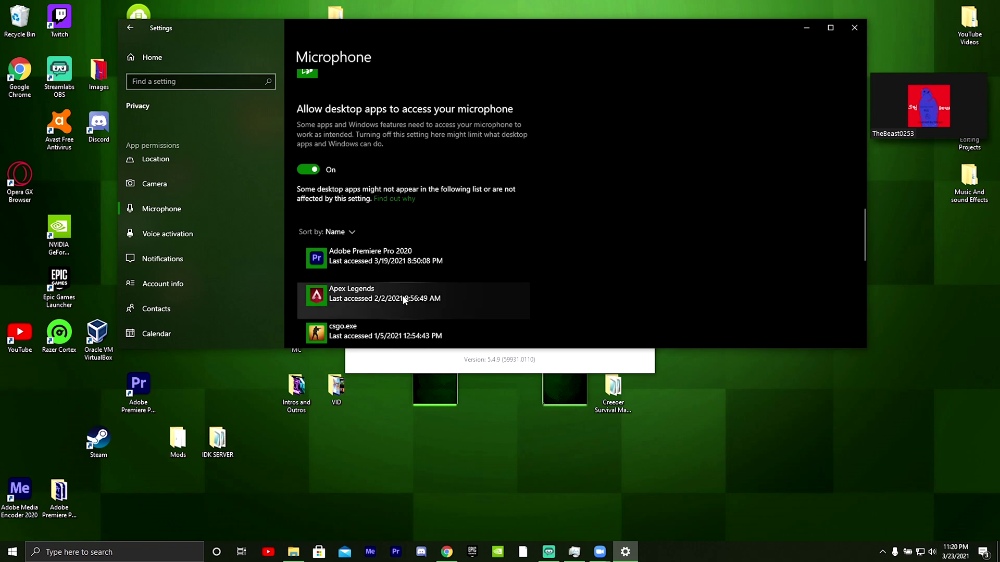
pyautogui.scroll(10, 403, 300)
pyautogui.scroll(5, 402, 295)
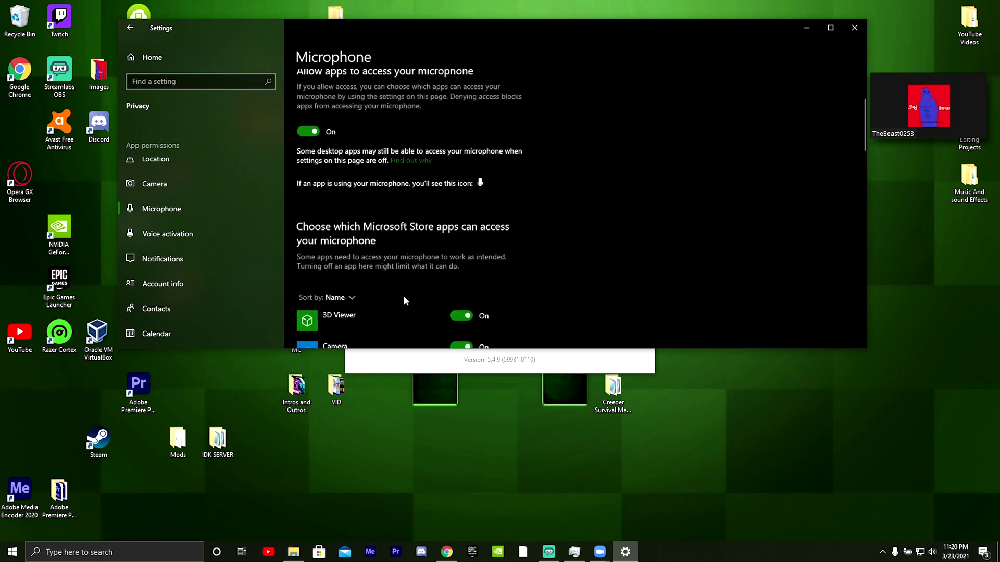
pyautogui.scroll(-12, 404, 297)
pyautogui.scroll(-2, 323, 291)
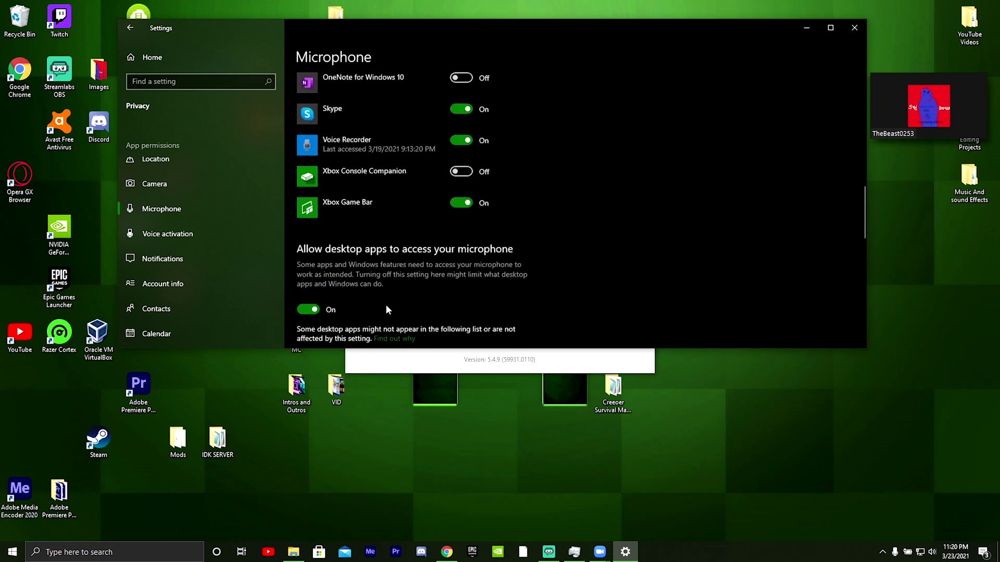
pyautogui.scroll(5, 339, 302)
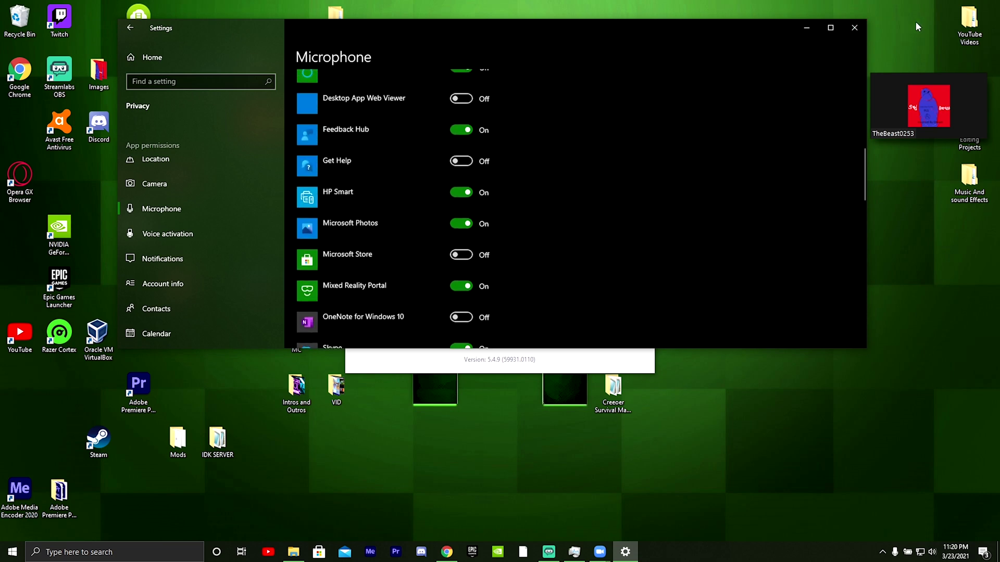
# - Close the Windows settings and restore the minimized Zoom meeting to its full window
pyautogui.click(854, 29)
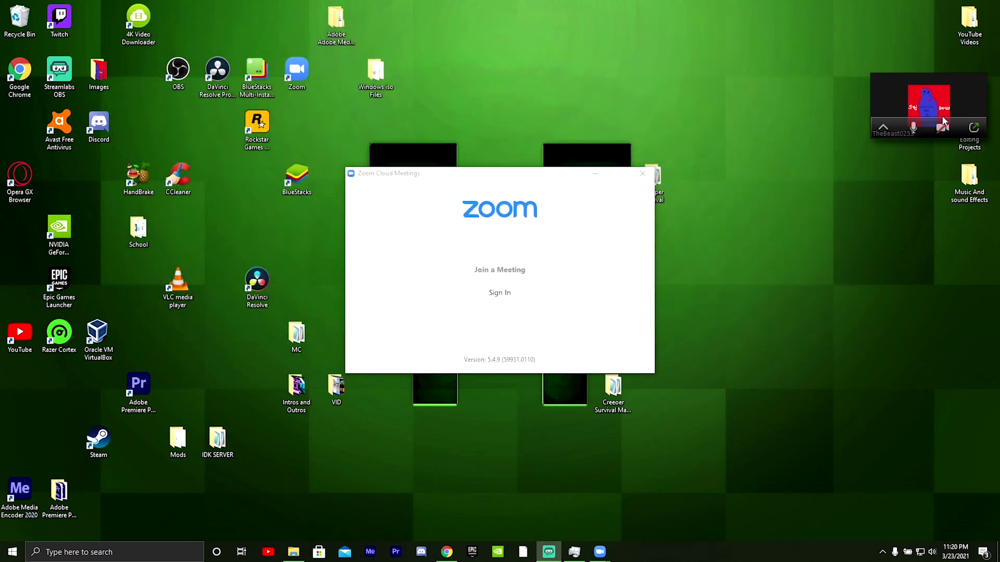
pyautogui.doubleClick(961, 124)
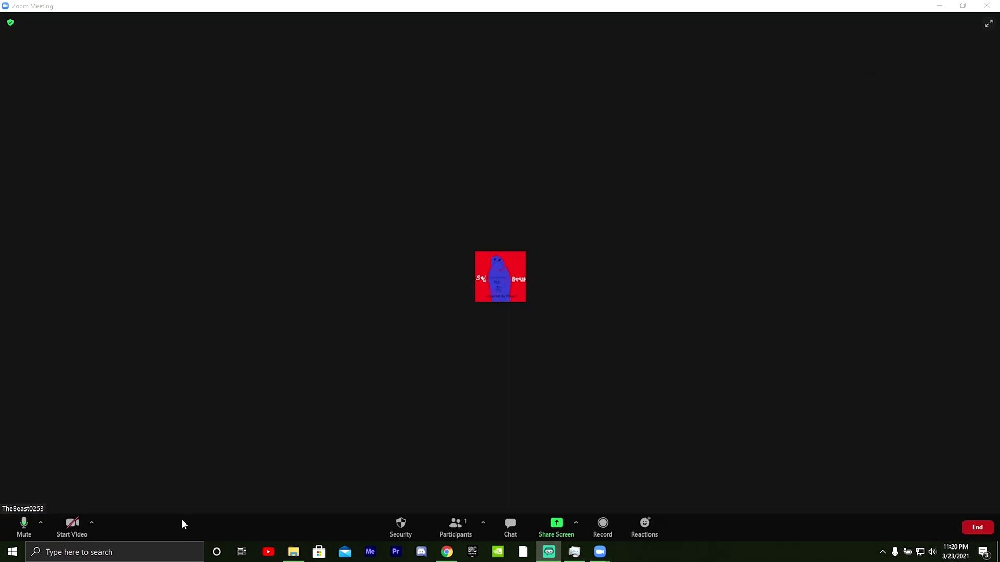